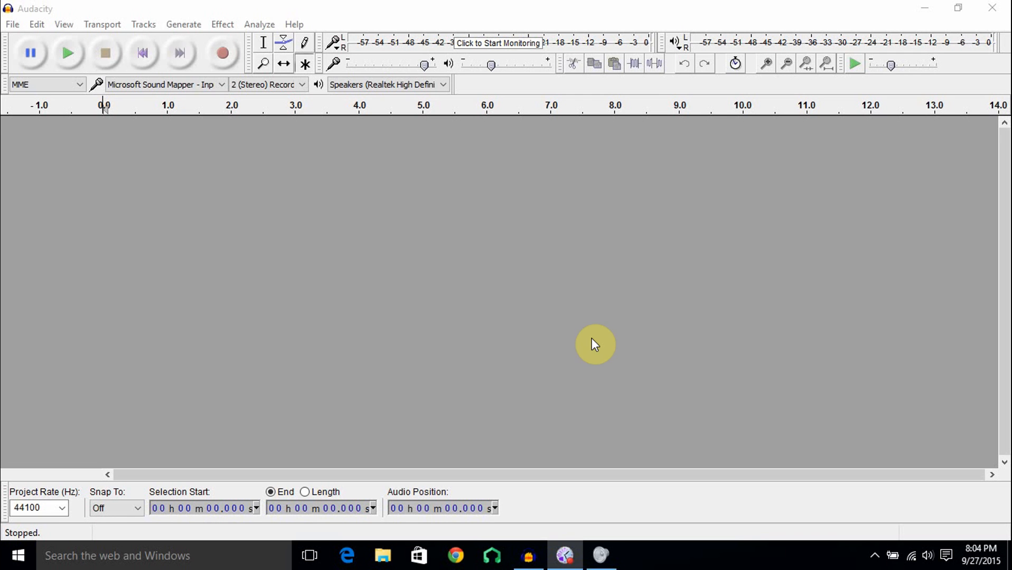
left_click(277, 7)
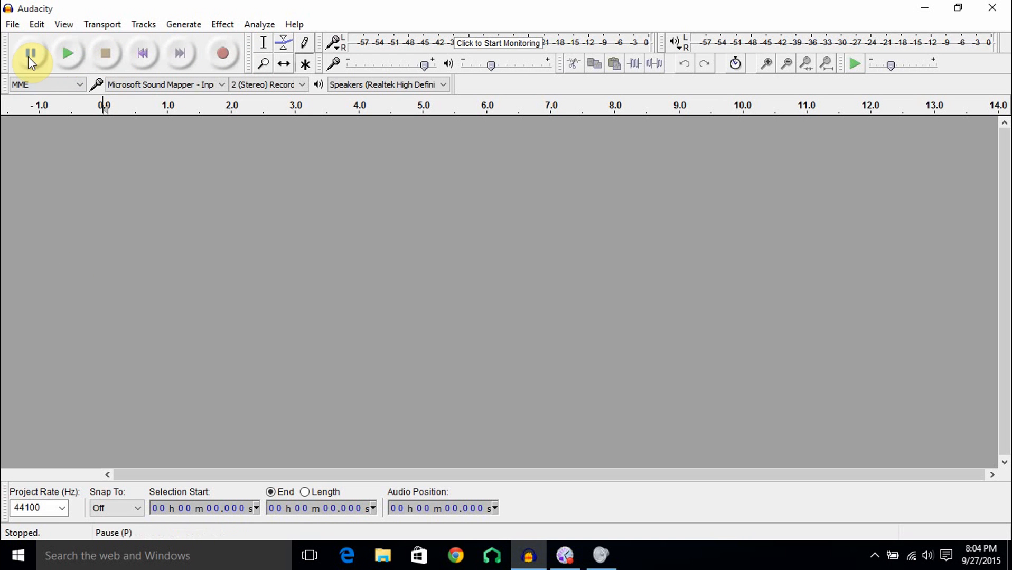
left_click(104, 26)
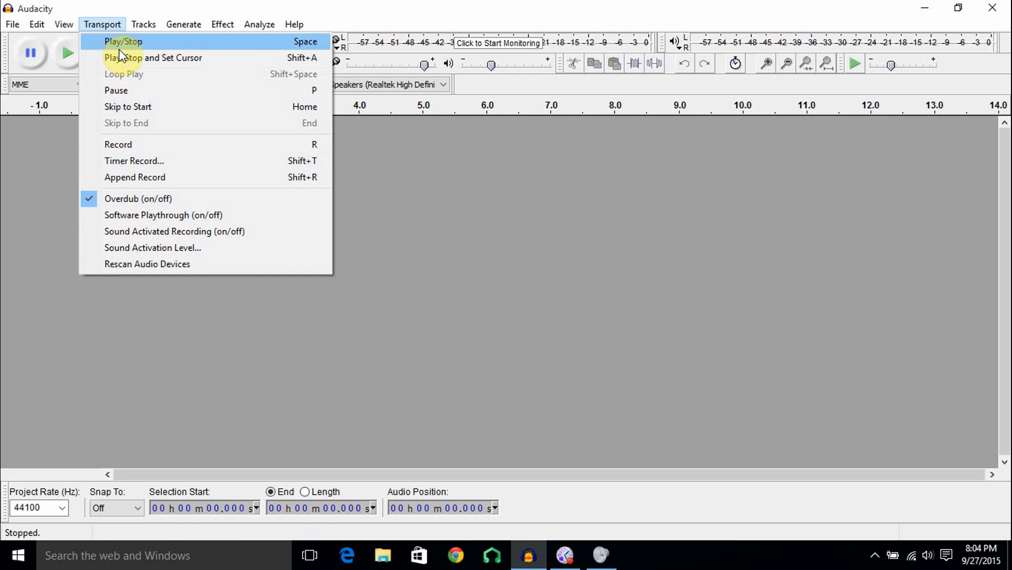
left_click(498, 191)
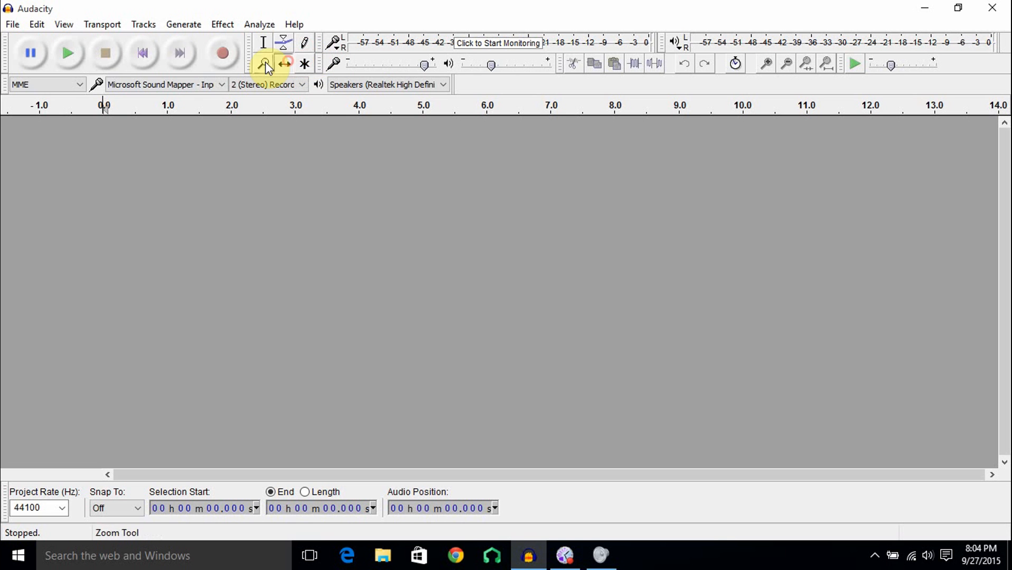
left_click(298, 42)
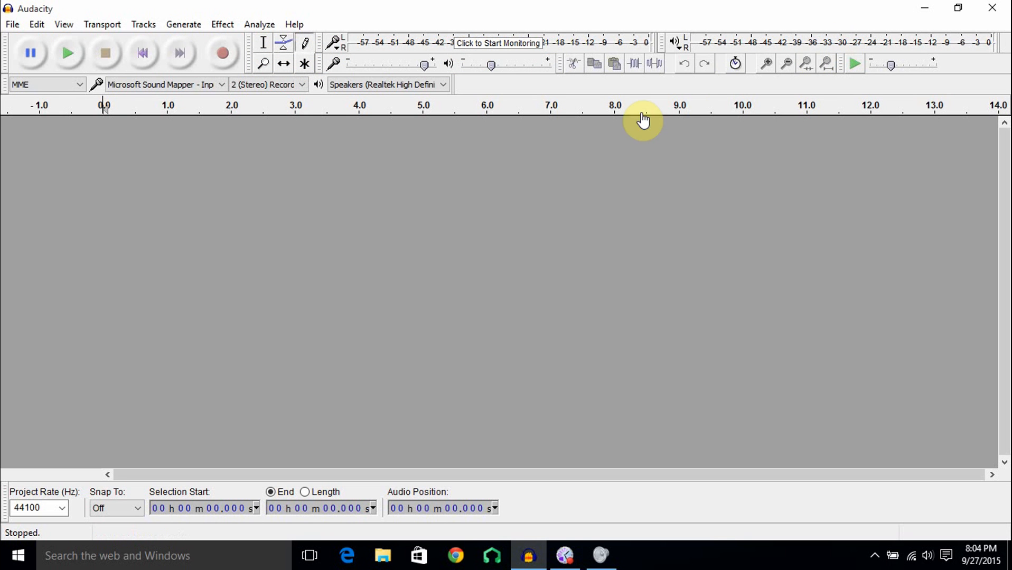
Import the audio file Backdoor.Ranky.S into the project
left_click(12, 25)
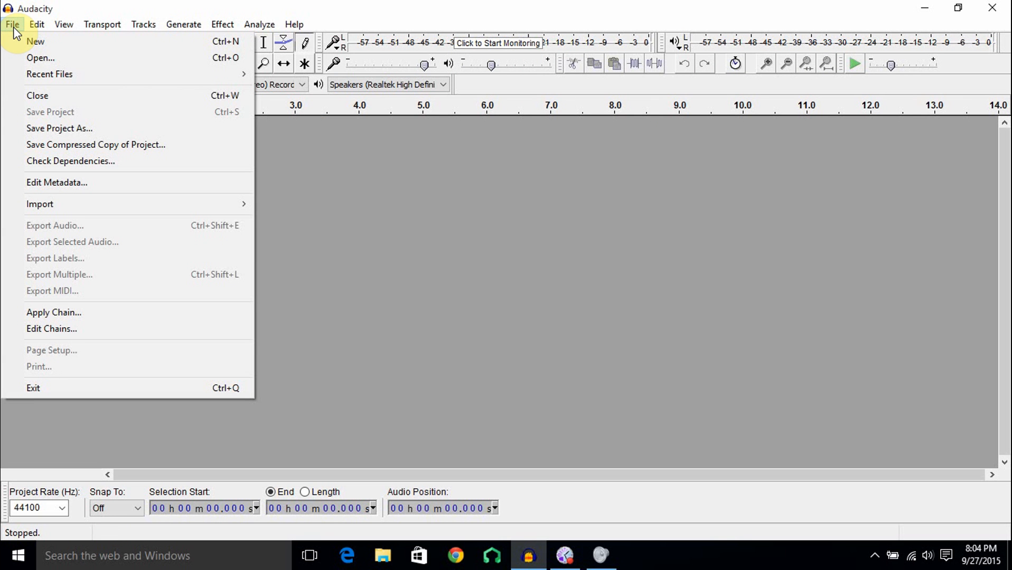
mouse_move(179, 203)
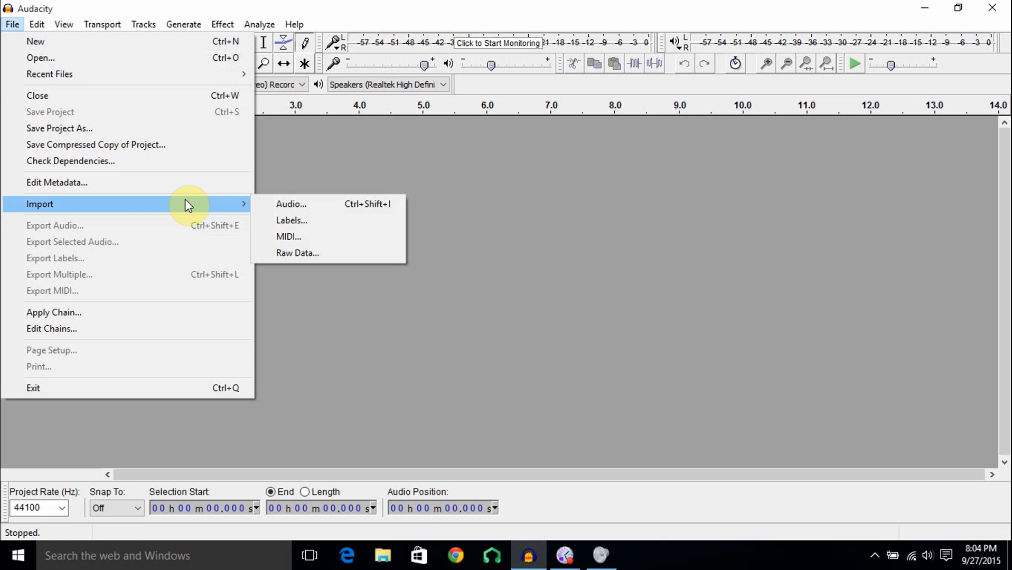
left_click(293, 205)
left_click(158, 135)
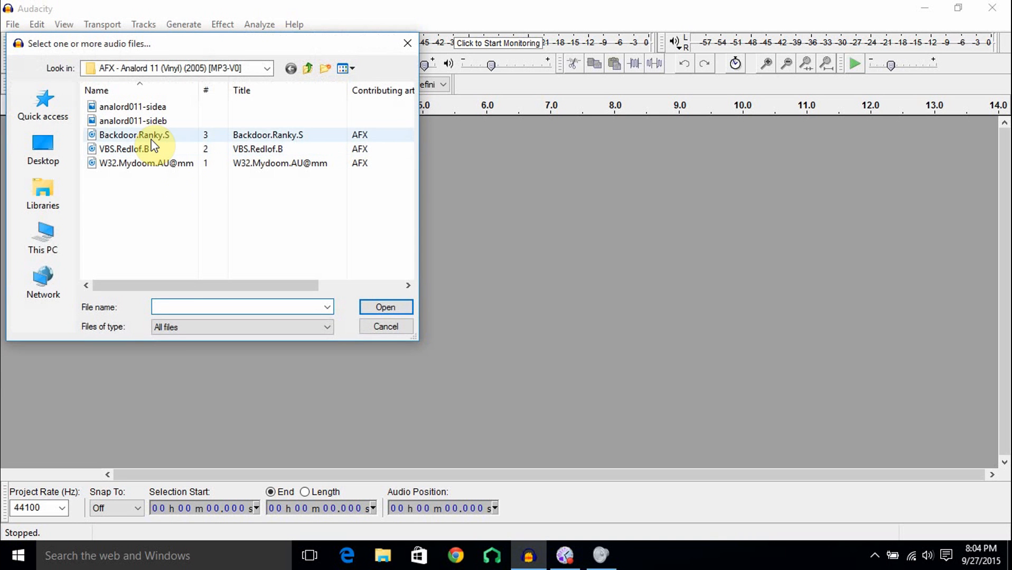
left_click(390, 306)
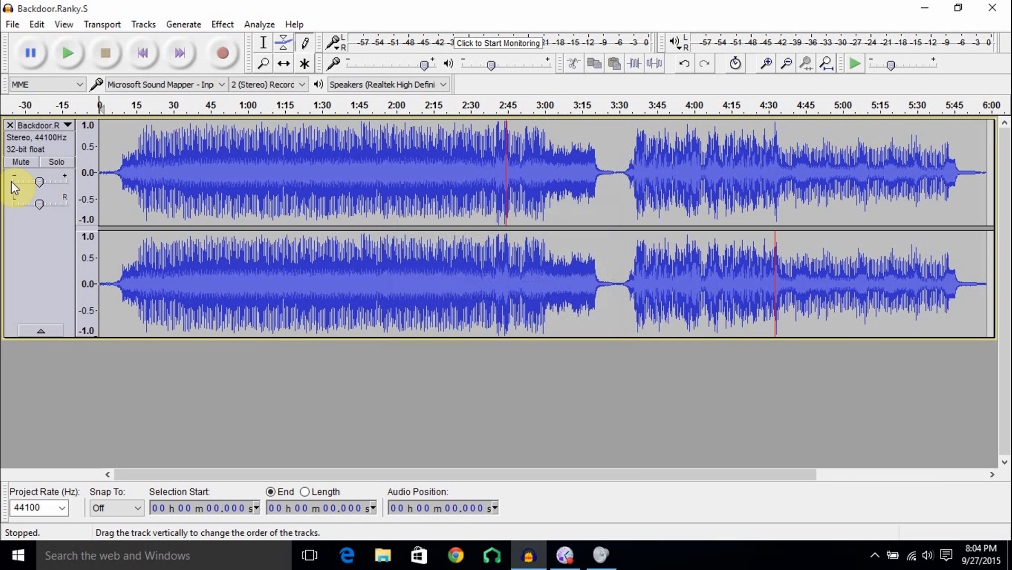
Cut the quiet passage between about 3:21.6 and 3:34.2 out of the imported track
left_click(12, 25)
mouse_move(36, 29)
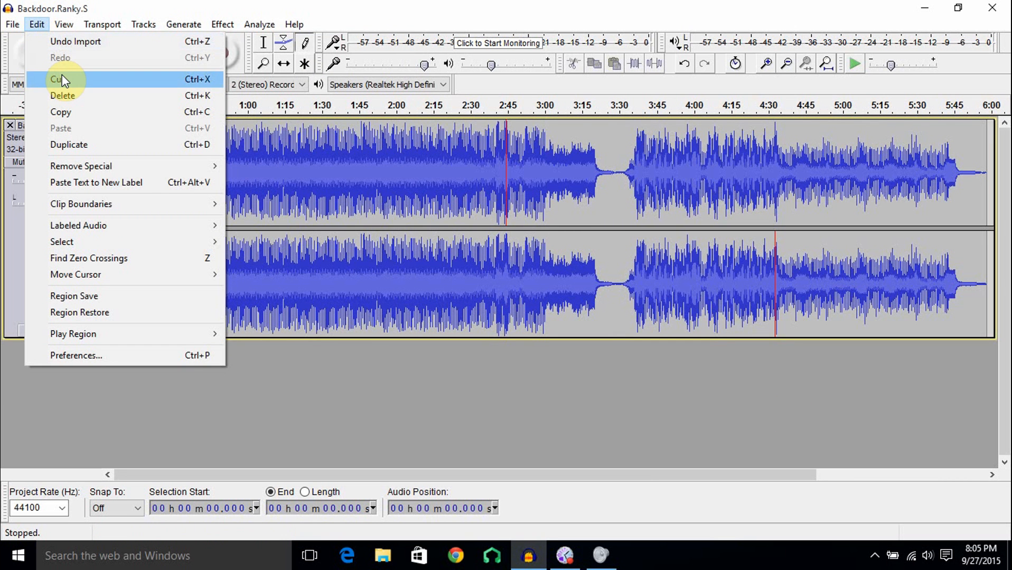
left_click(263, 44)
left_click_drag(598, 168, 628, 172)
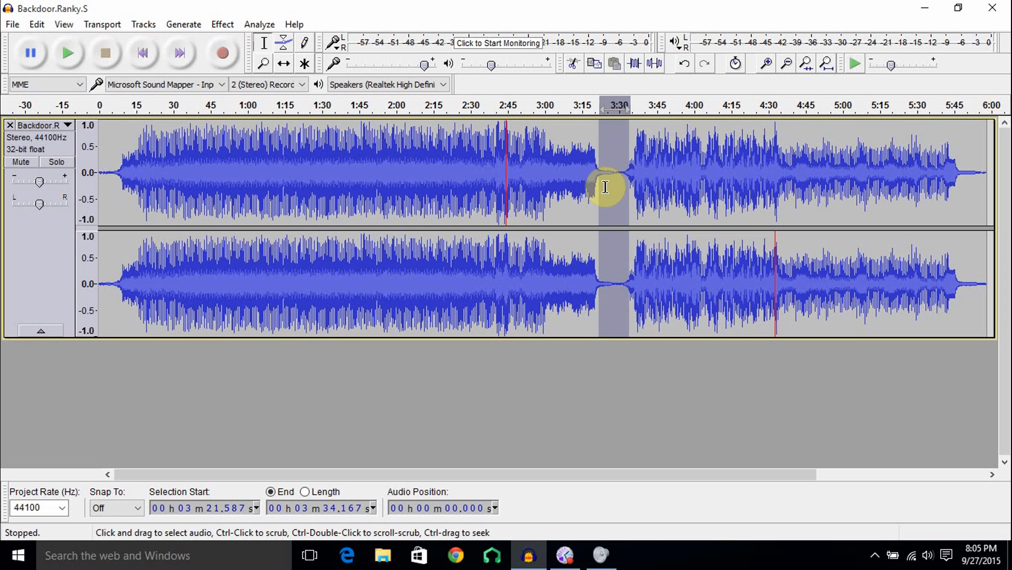
left_click(35, 24)
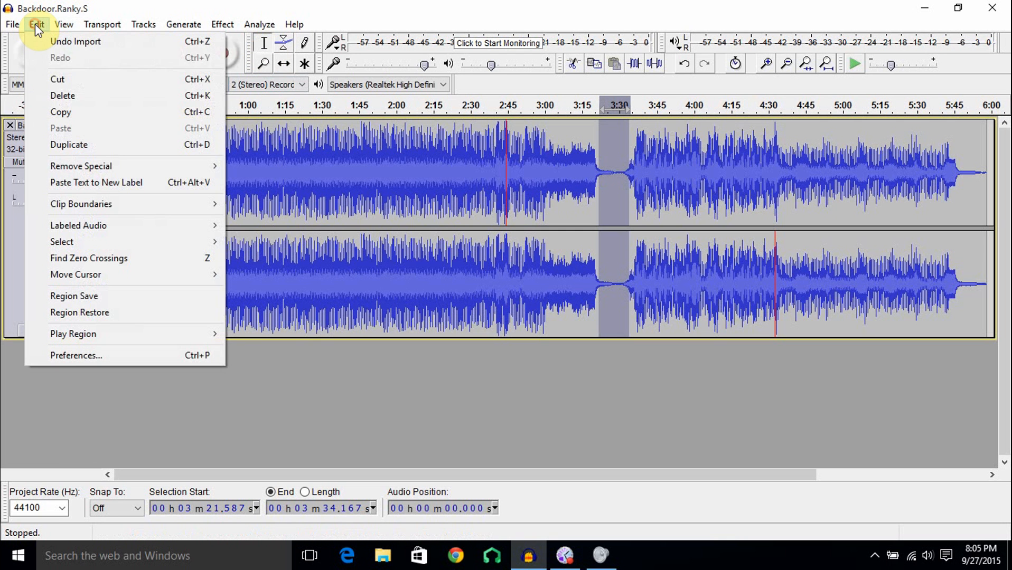
left_click(85, 79)
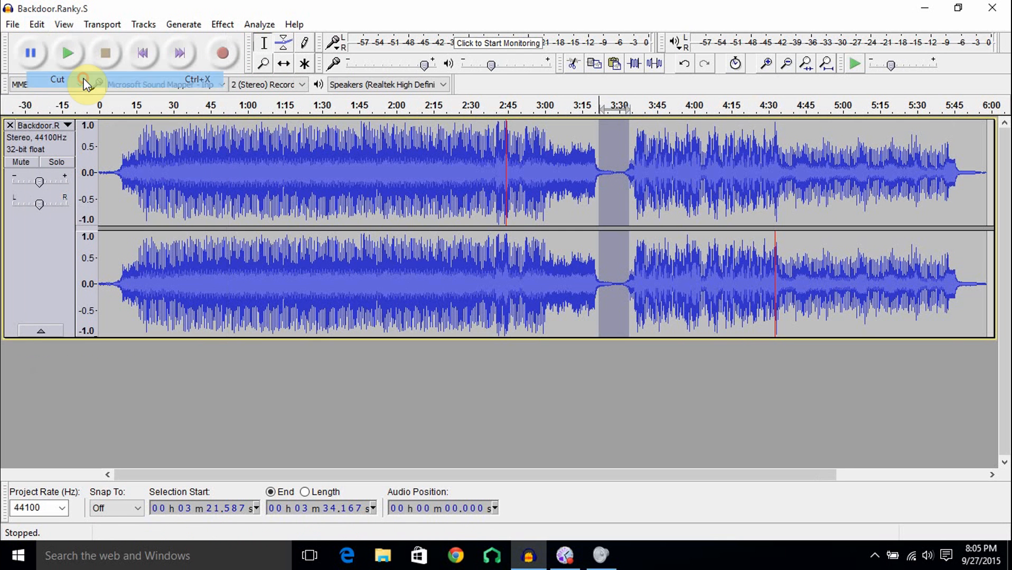
Paste the cut audio near the end of the track, at about 5:38.5
left_click(937, 166)
left_click(36, 24)
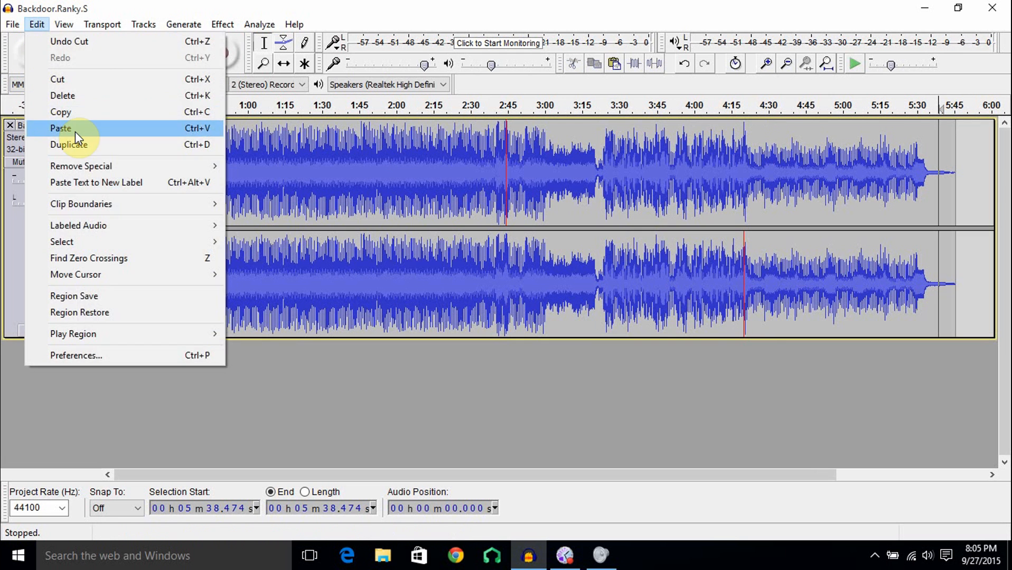
left_click(75, 131)
Split the clip at about 3:22.2, where the quiet passage was removed
left_click(36, 23)
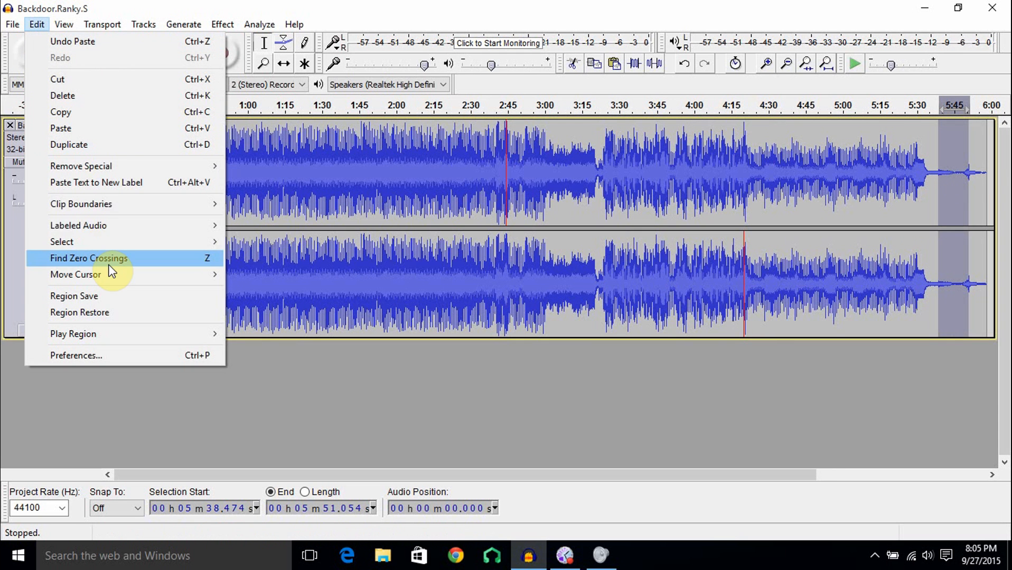
mouse_move(124, 207)
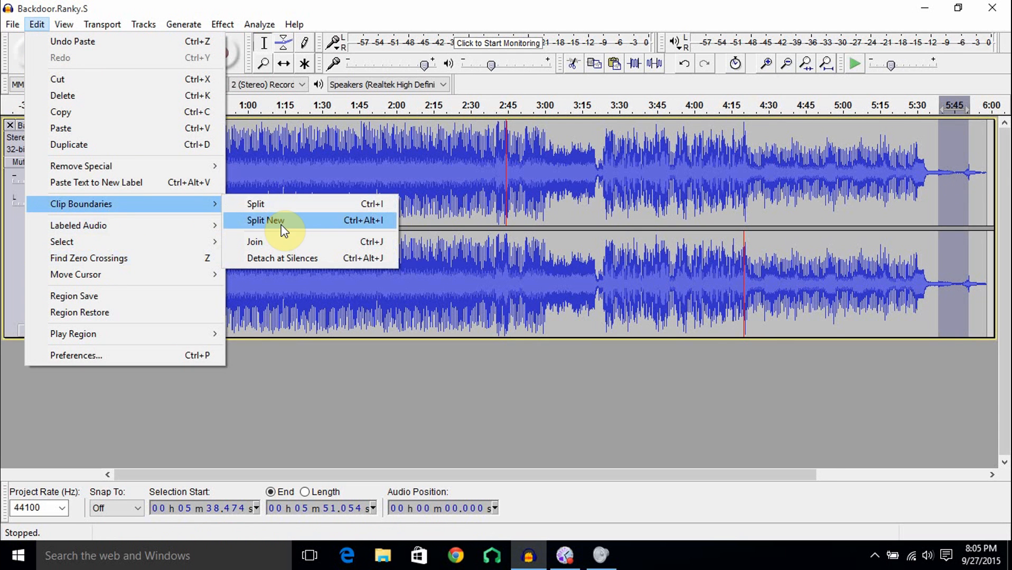
left_click(600, 167)
left_click(39, 24)
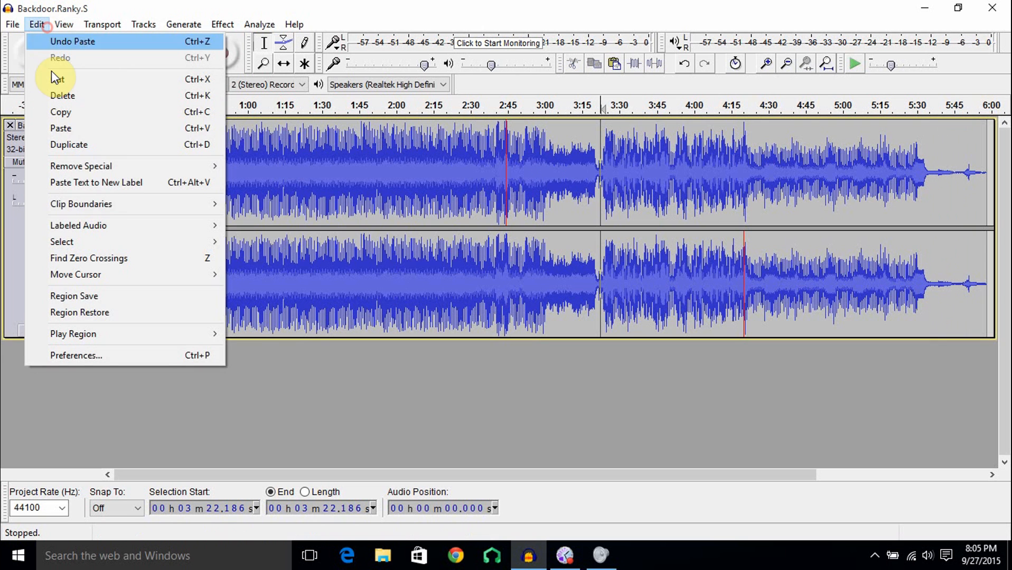
mouse_move(103, 200)
left_click(272, 200)
Look over the Libraries page of the preferences and close the dialog with the settings accepted
left_click(37, 23)
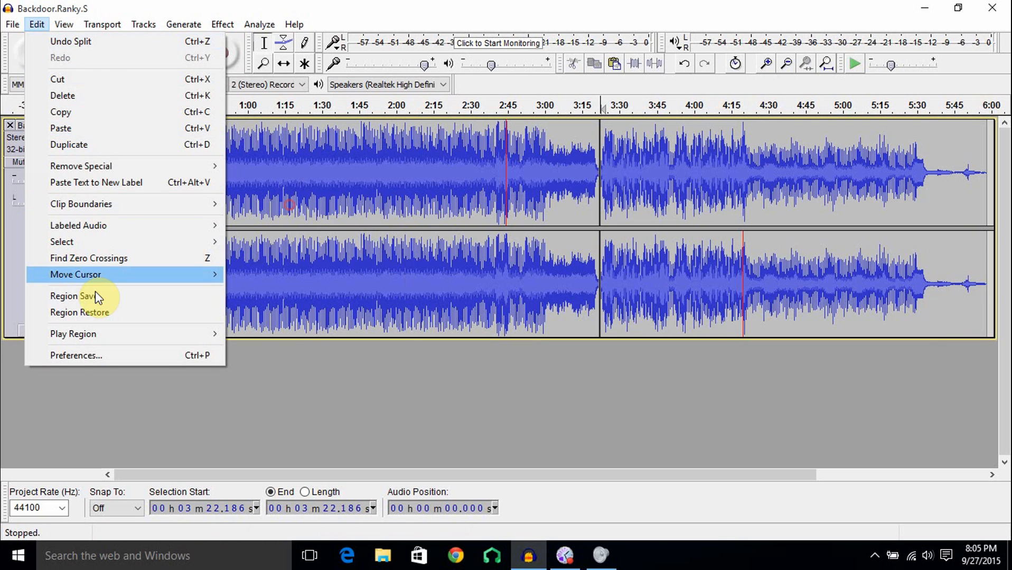
left_click(85, 355)
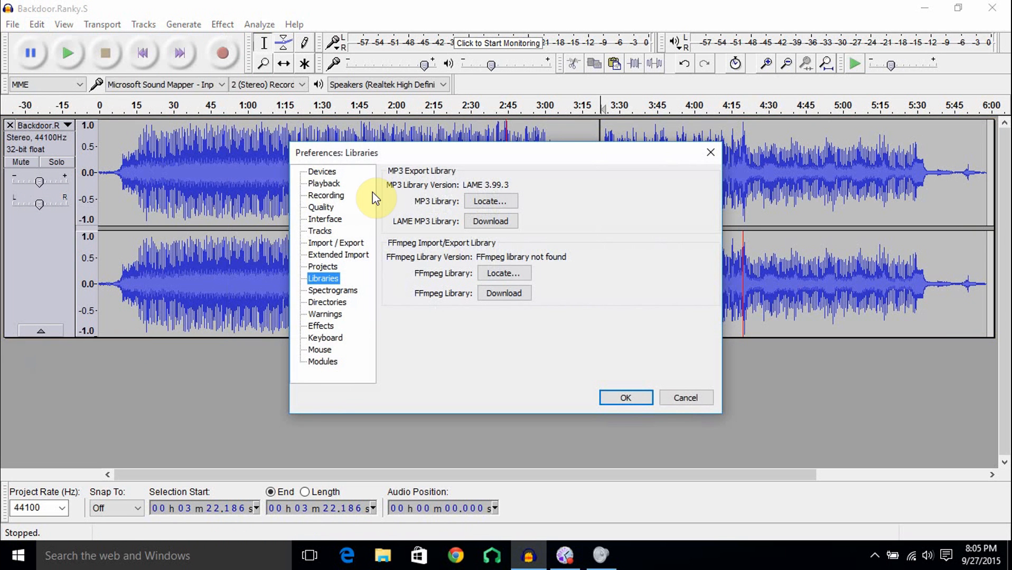
left_click(639, 400)
Zoom in two levels on the waveform around the split point
left_click(38, 25)
mouse_move(65, 28)
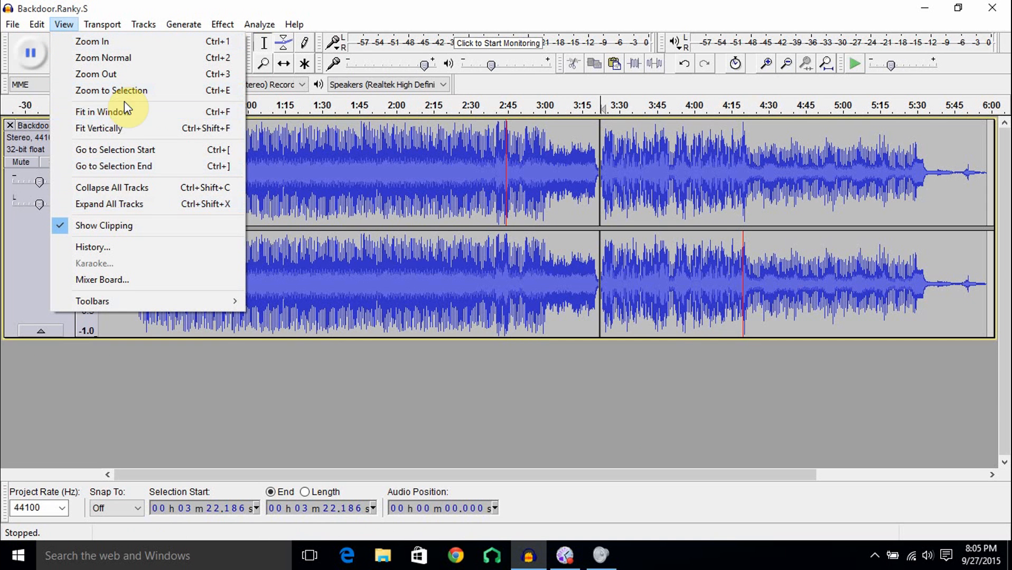
mouse_move(139, 25)
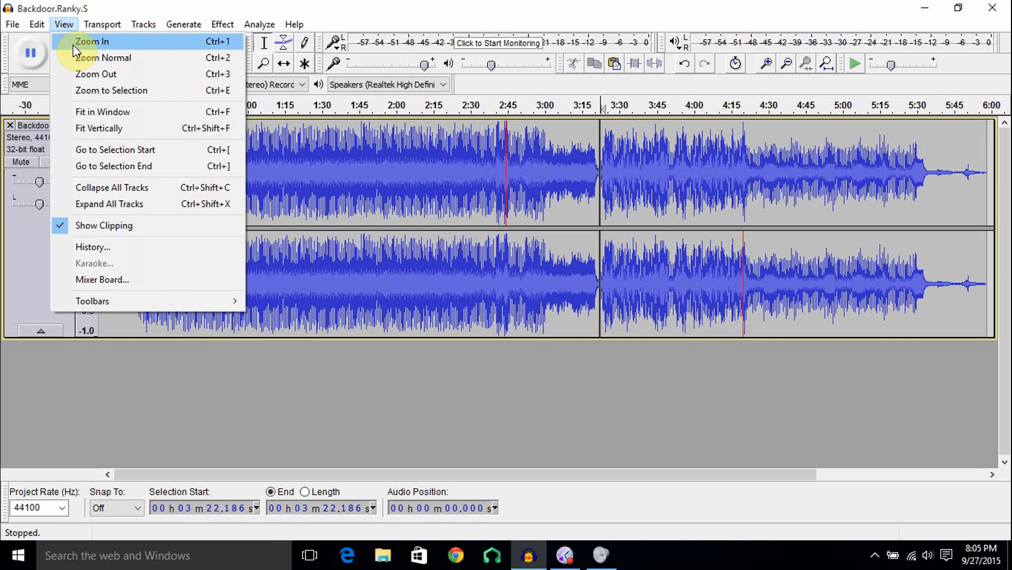
left_click(77, 43)
left_click(63, 24)
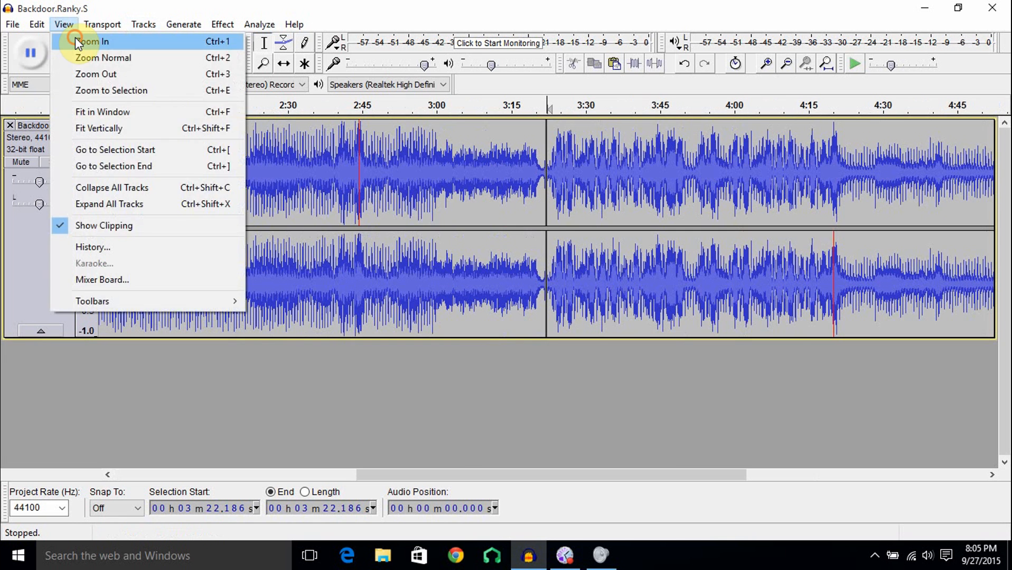
left_click(75, 39)
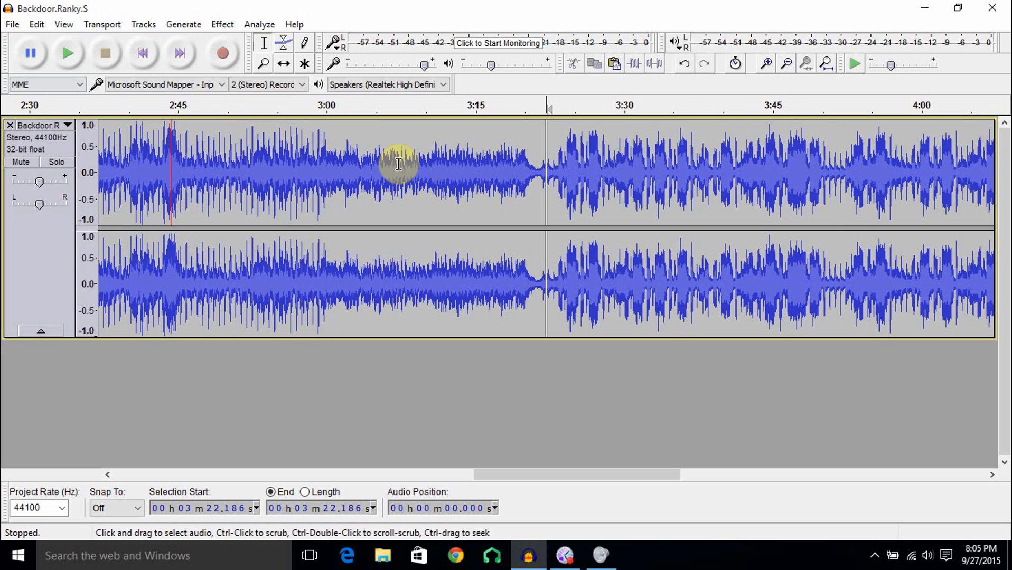
Add a new stereo track below the music track
left_click(121, 24)
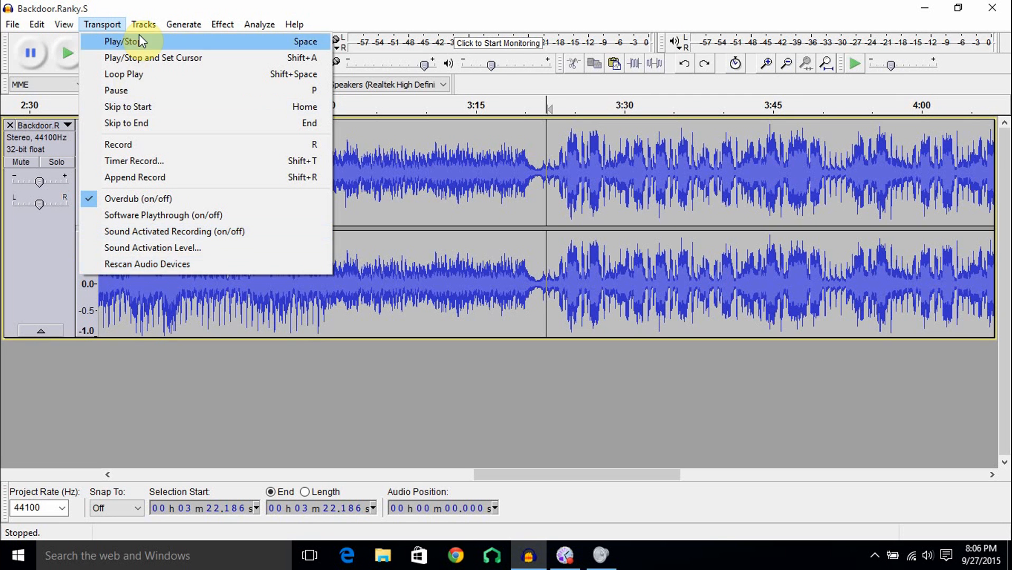
mouse_move(150, 24)
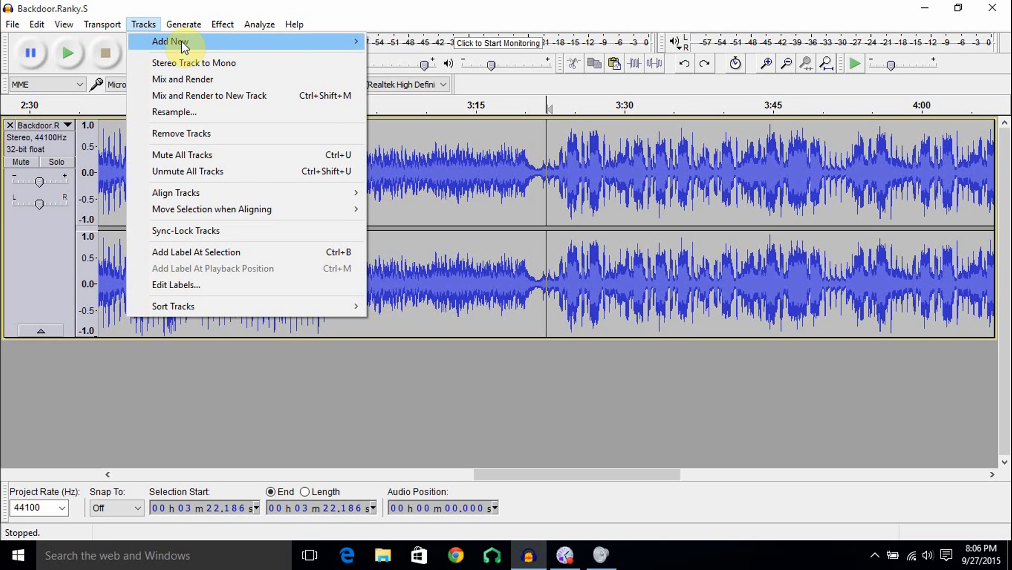
mouse_move(181, 40)
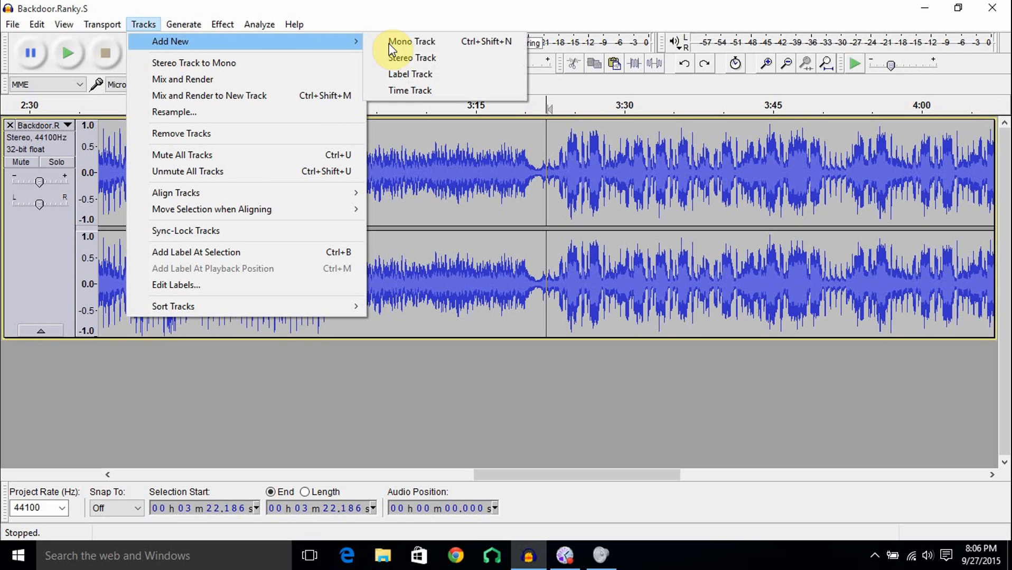
left_click(422, 59)
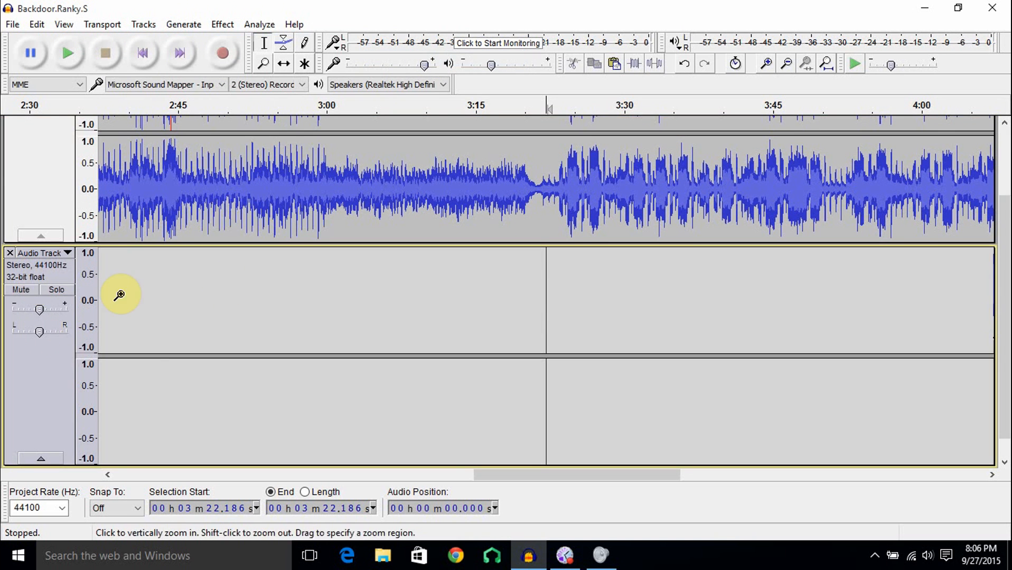
scroll(126, 213, "up", 3)
Generate a 30-second sine chirp from 440 to 1320 Hz, amplitude 0.8 to 0.1, linear interpolation, at the cursor in the new stereo track
left_click(143, 25)
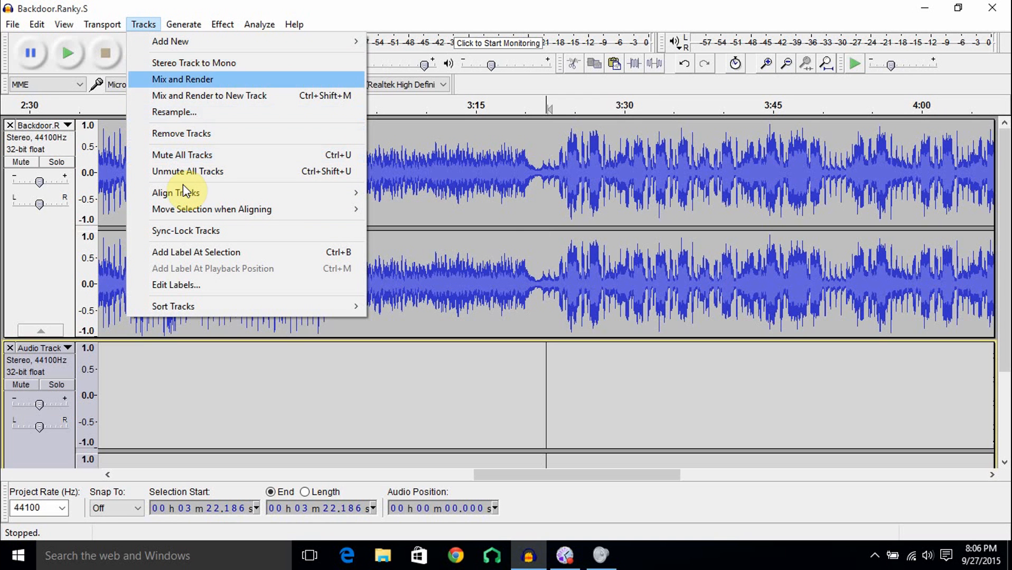
mouse_move(181, 29)
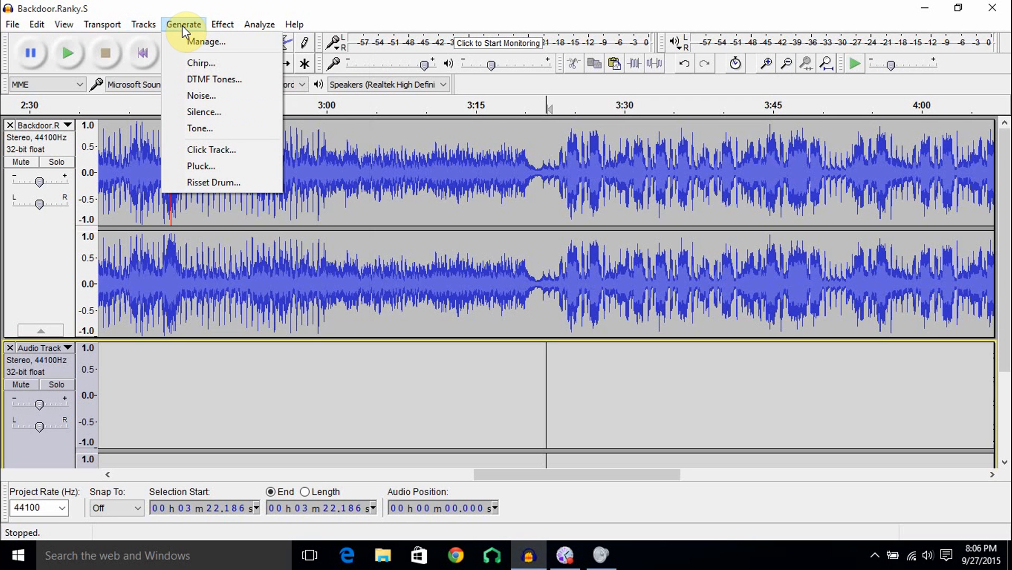
left_click(200, 63)
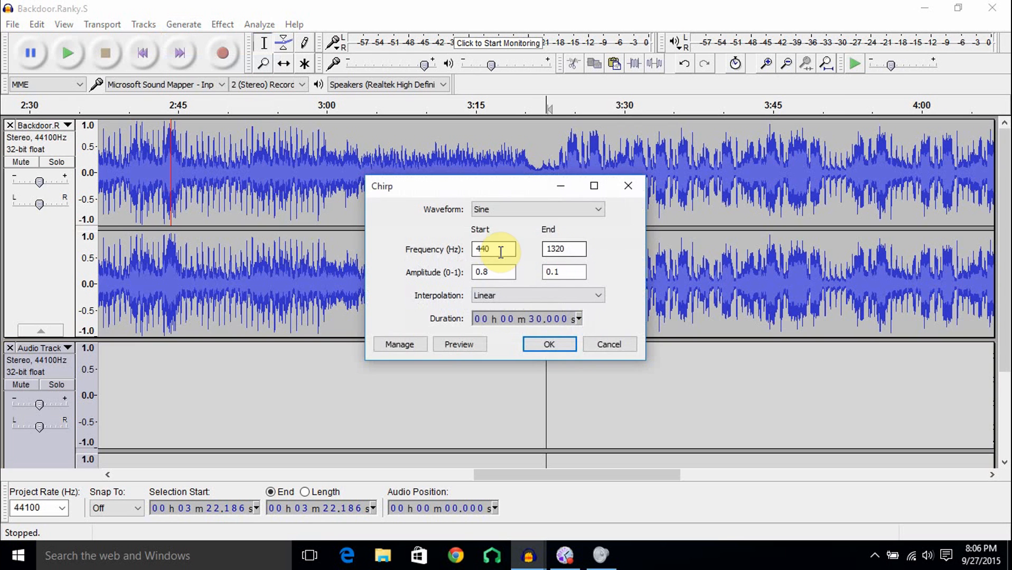
left_click(547, 346)
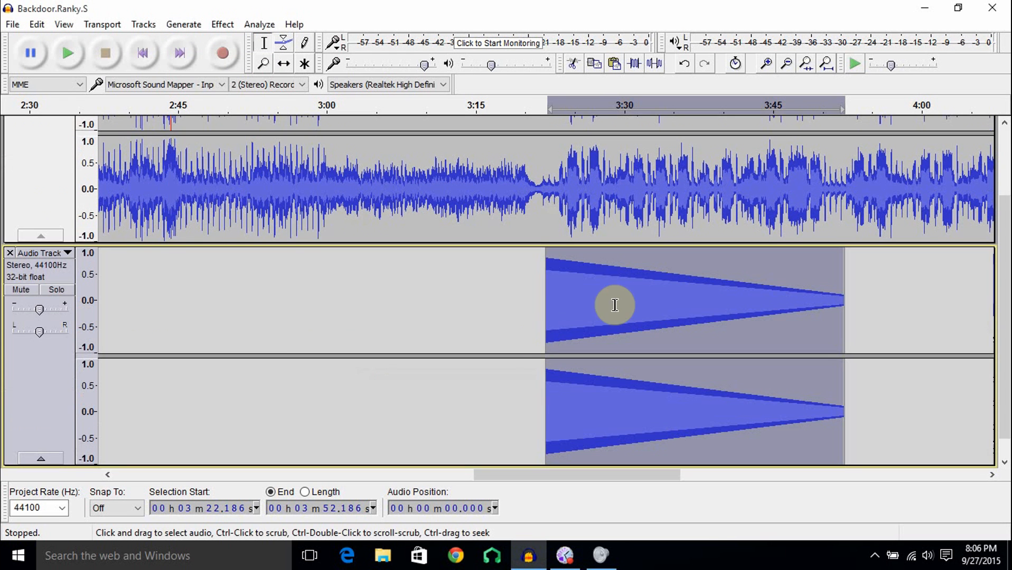
Remove the music track and play the beginning of the generated chirp on its own
scroll(238, 316, "up", 2)
left_click(9, 125)
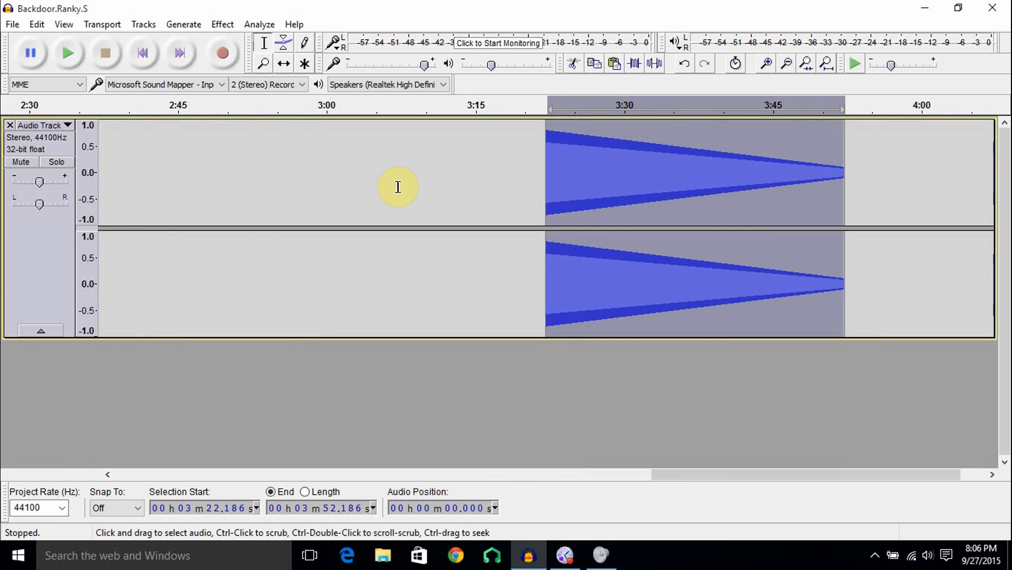
left_click(74, 53)
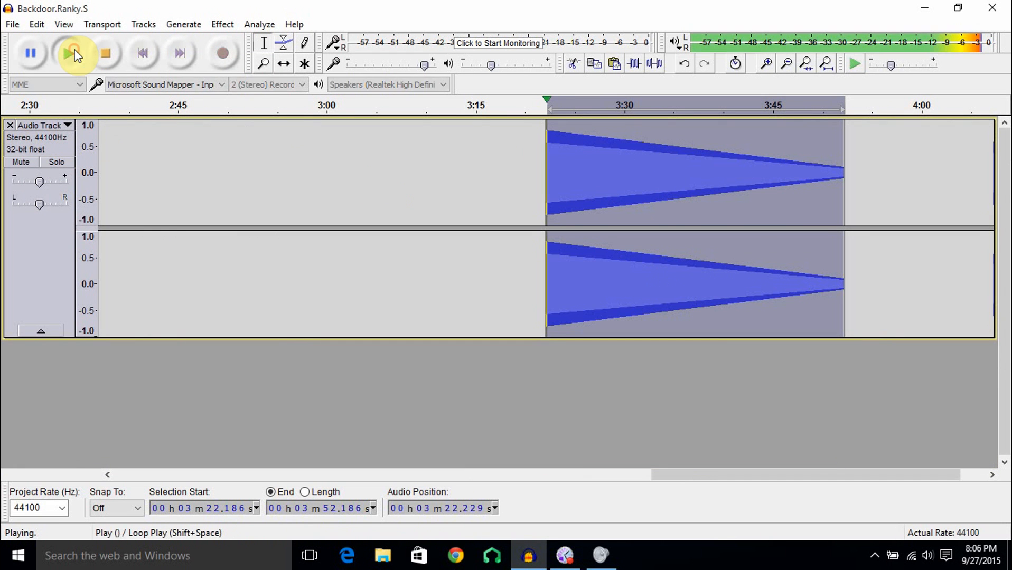
left_click(106, 53)
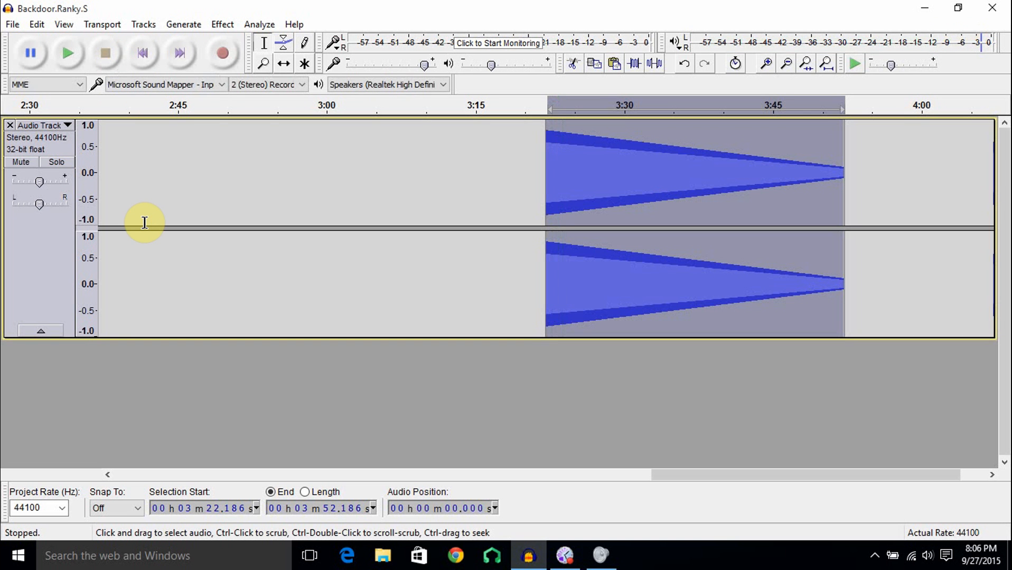
Undo the removal of the music track
key("ctrl+z")
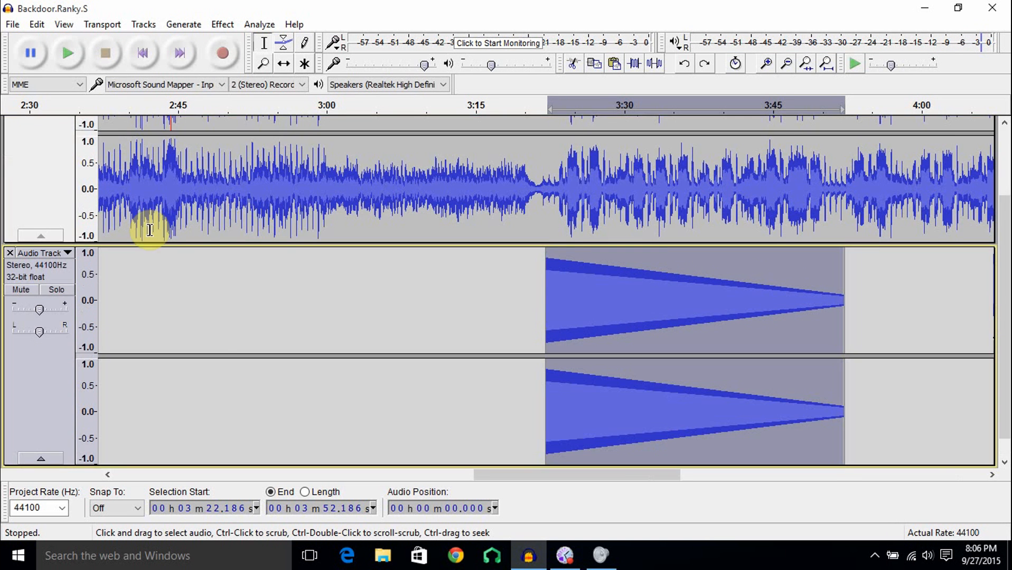
scroll(277, 283, "up", 3)
scroll(324, 278, "down", 4)
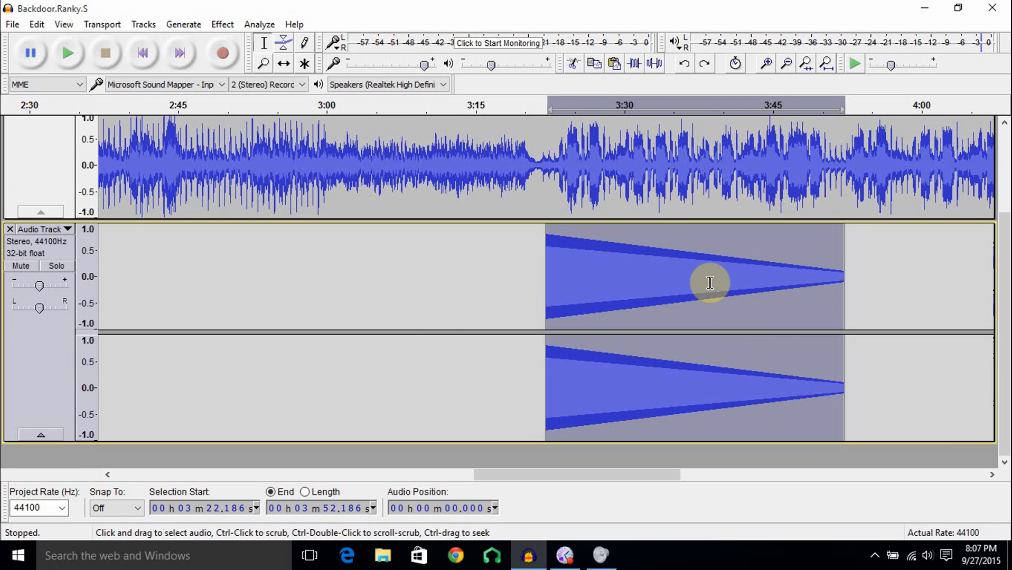
scroll(222, 271, "up", 1)
left_click(222, 24)
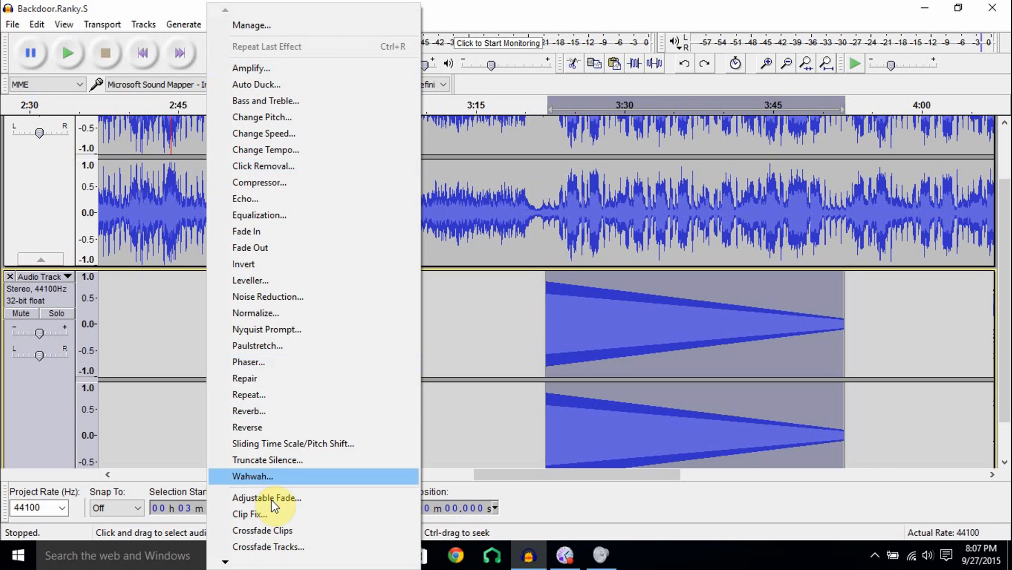
mouse_move(237, 566)
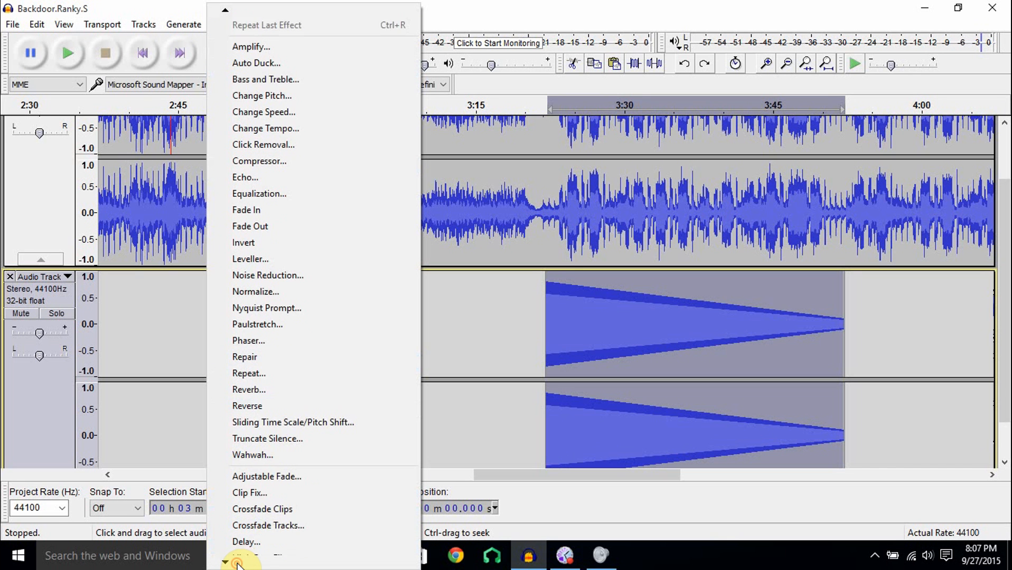
left_click(237, 566)
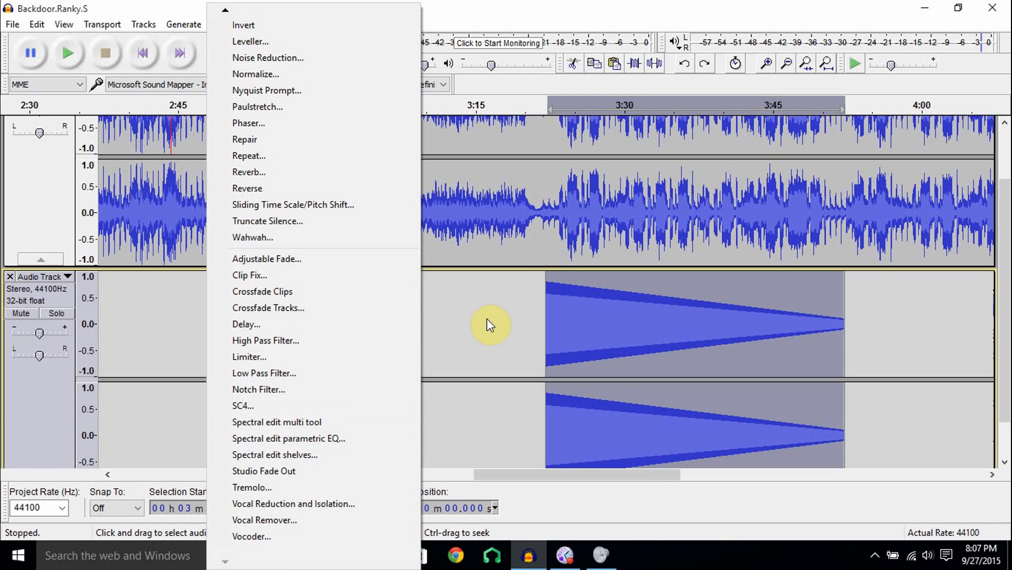
Run Beat Finder with a threshold of 65 percent on the music track's section from about 2:53 to 3:05
left_click(264, 25)
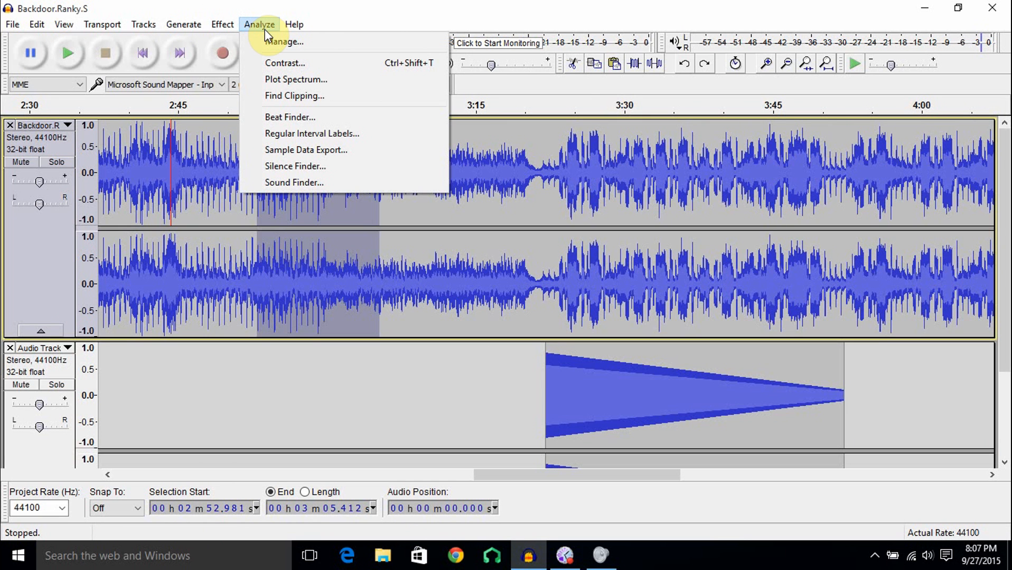
left_click(288, 117)
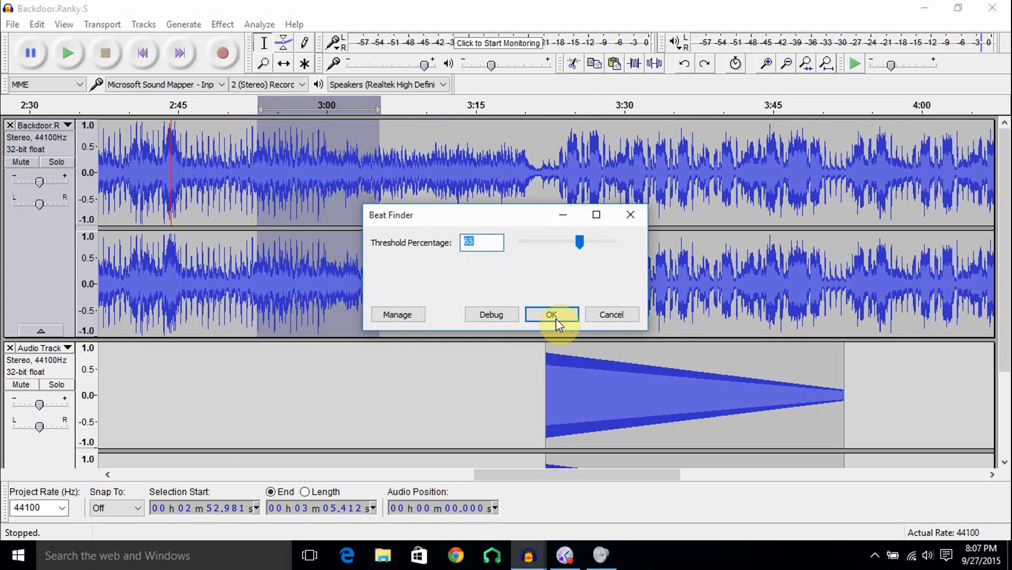
left_click(553, 315)
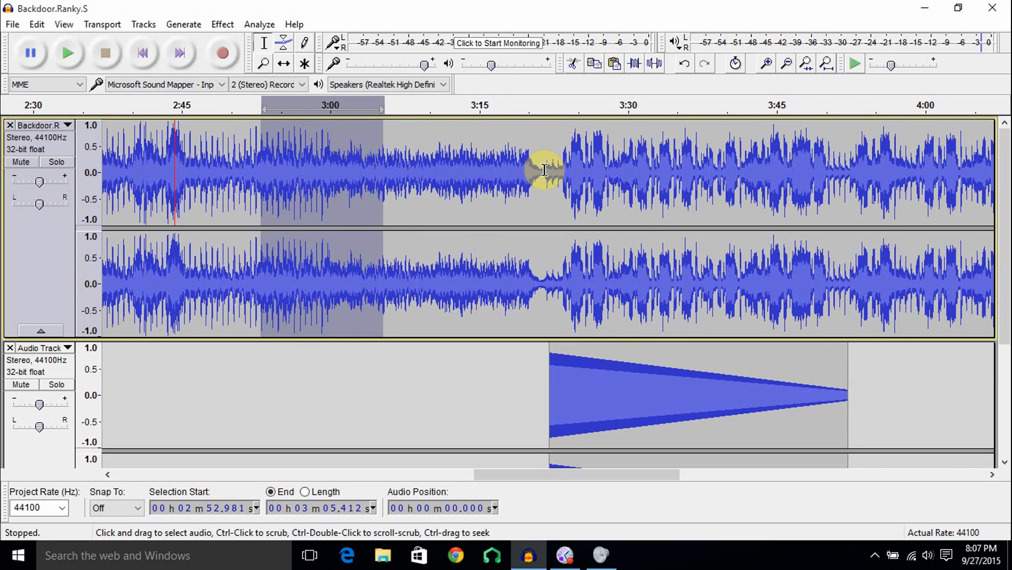
left_click(258, 24)
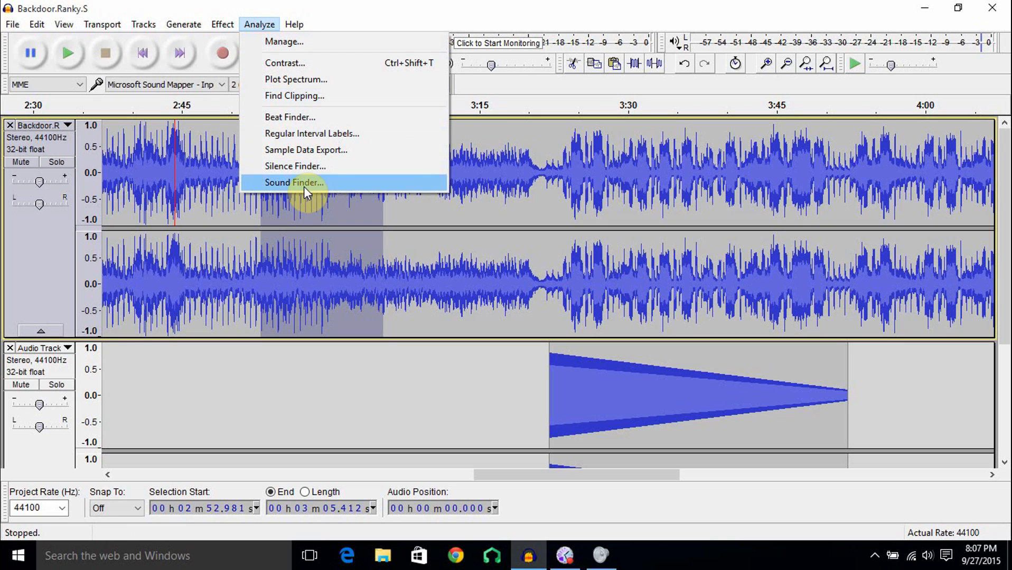
mouse_move(296, 25)
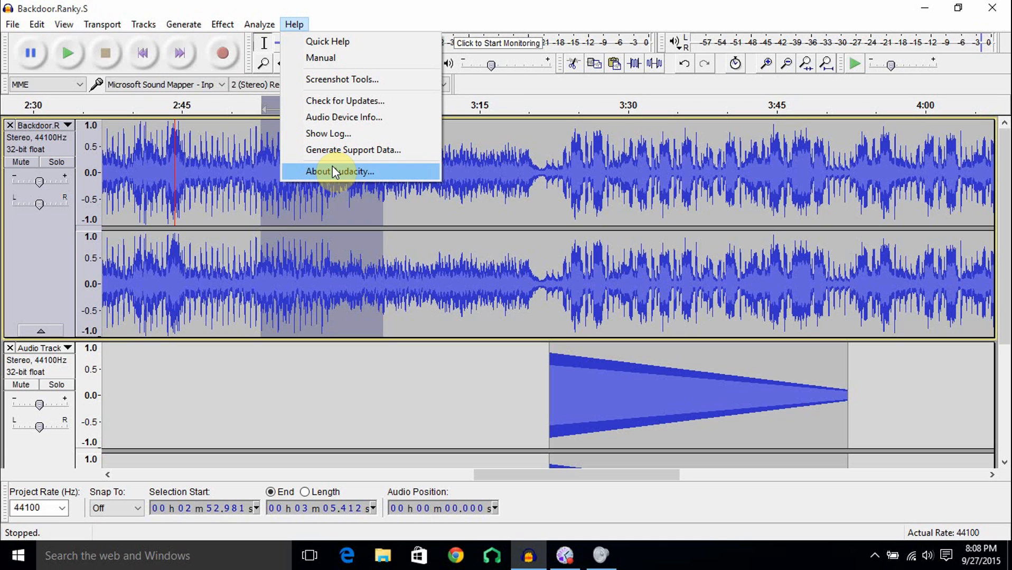
key("Escape")
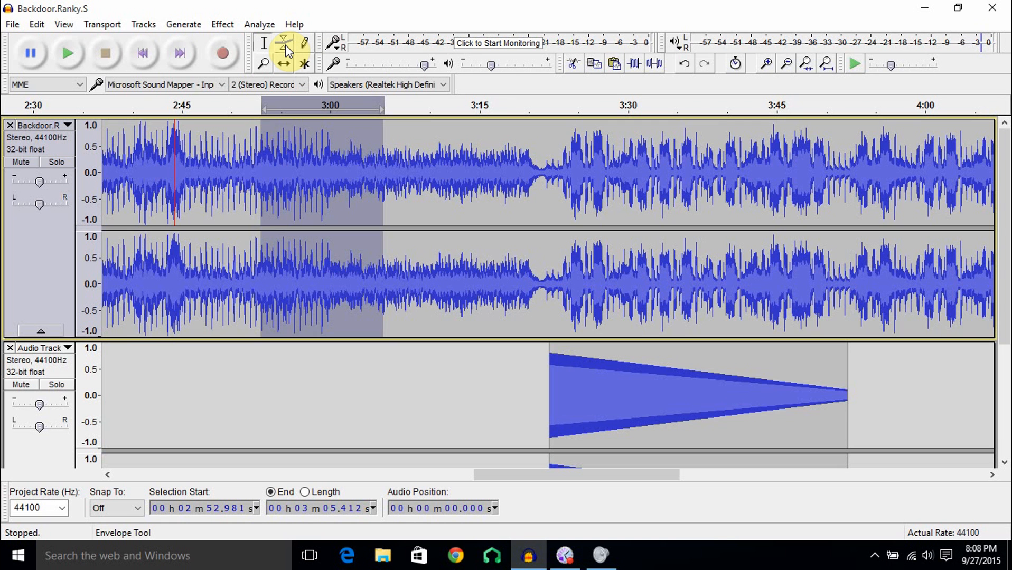
Lower the music track's amplitude envelope to about 0.7 with the Envelope tool
left_click(285, 45)
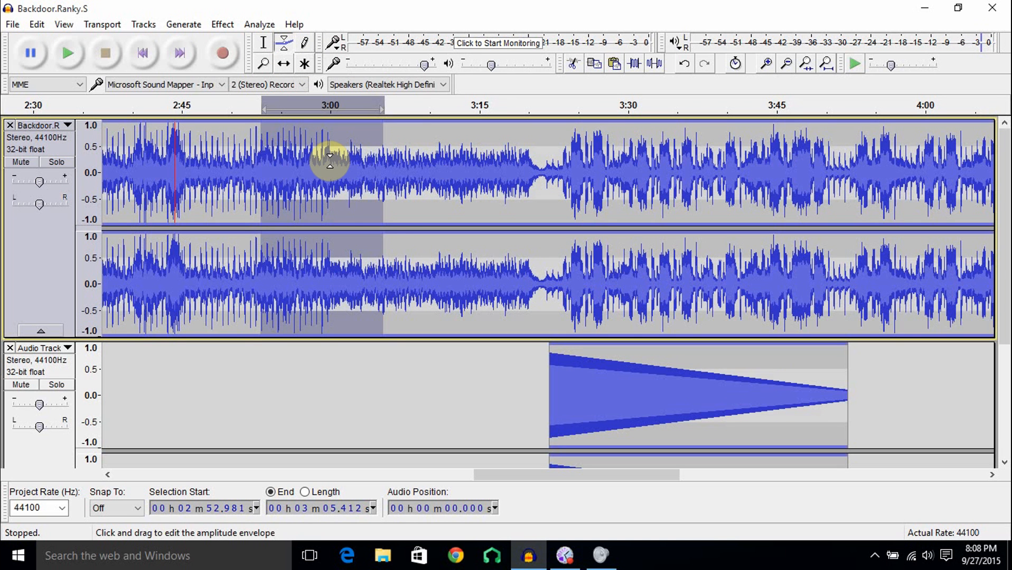
left_click_drag(301, 153, 296, 157)
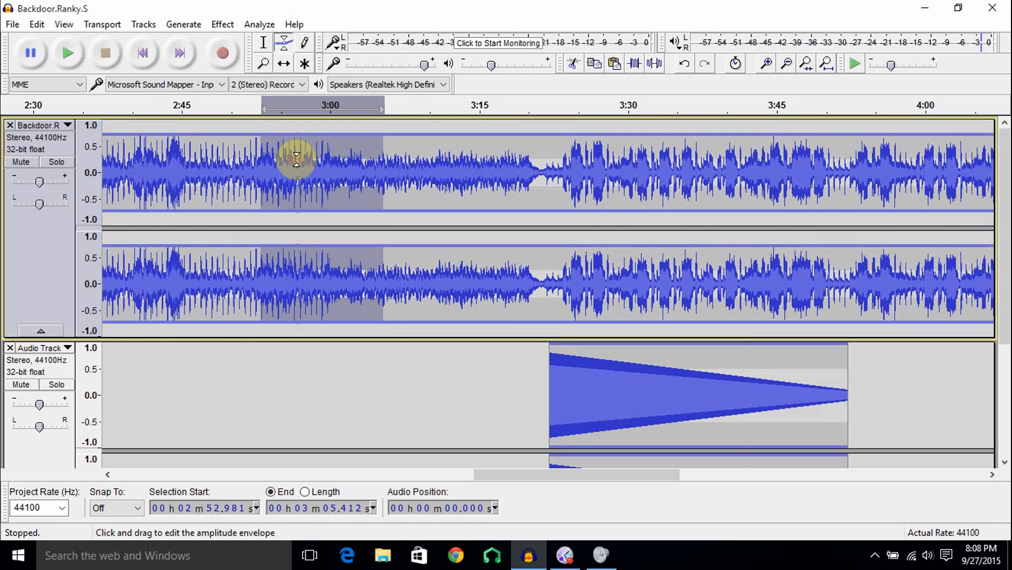
left_click_drag(371, 170, 371, 133)
Try to edit the music waveform near 2:59.187 with the Draw tool
left_click(304, 44)
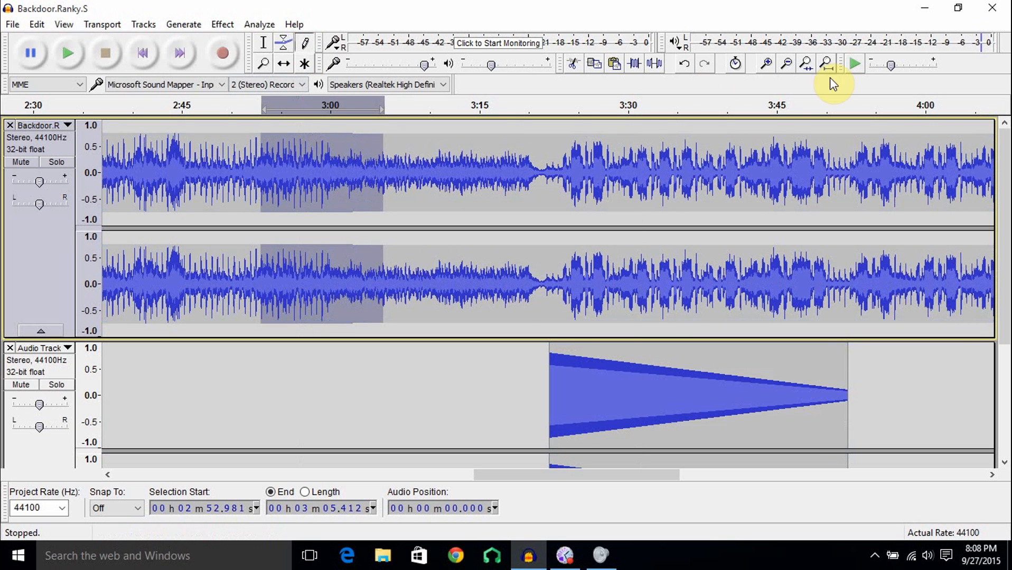
left_click(768, 63)
left_click(768, 63)
left_click(768, 63)
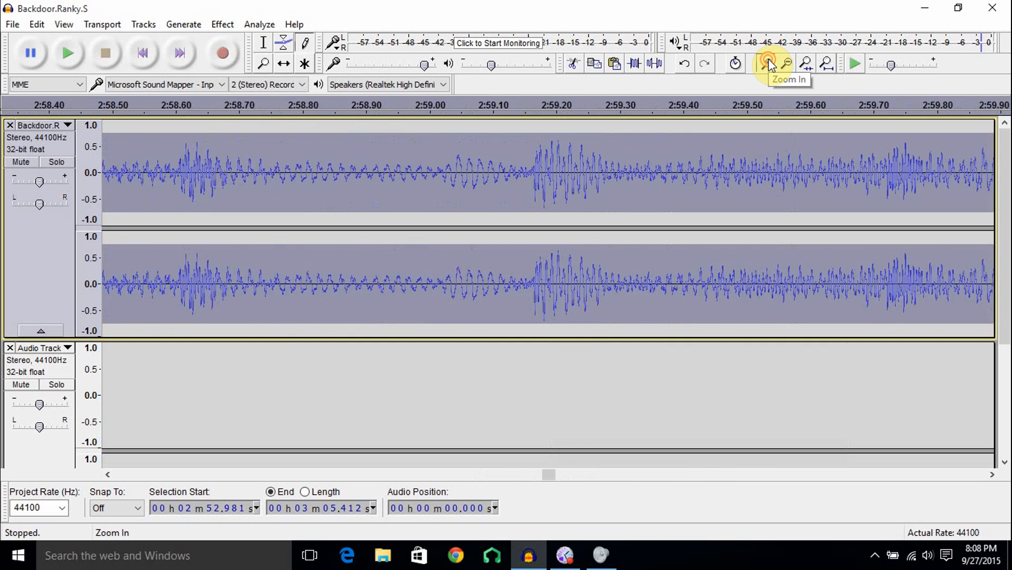
left_click(769, 63)
left_click(768, 63)
left_click(768, 64)
left_click(769, 63)
left_click(525, 165)
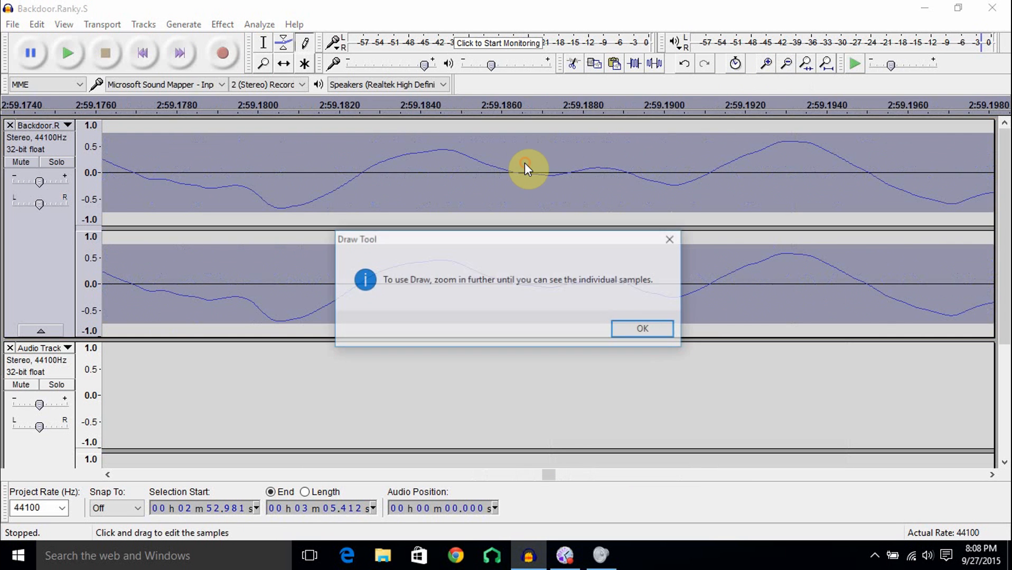
left_click(630, 323)
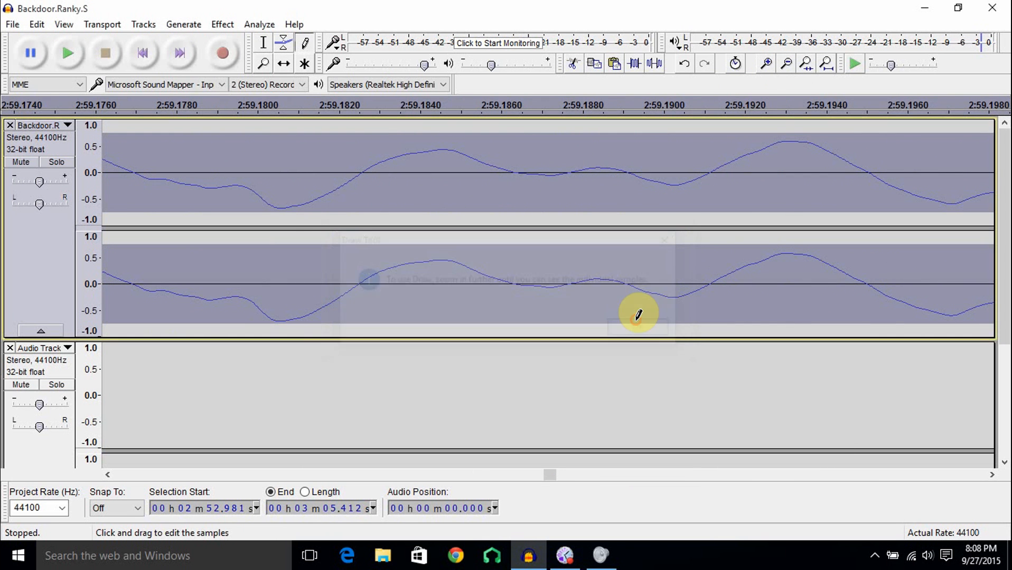
Draw a series of alternating positive and negative sample spikes in the music track's first channel, from about 2:59.187 to 2:59.188
left_click(767, 64)
left_click(767, 64)
left_click(766, 64)
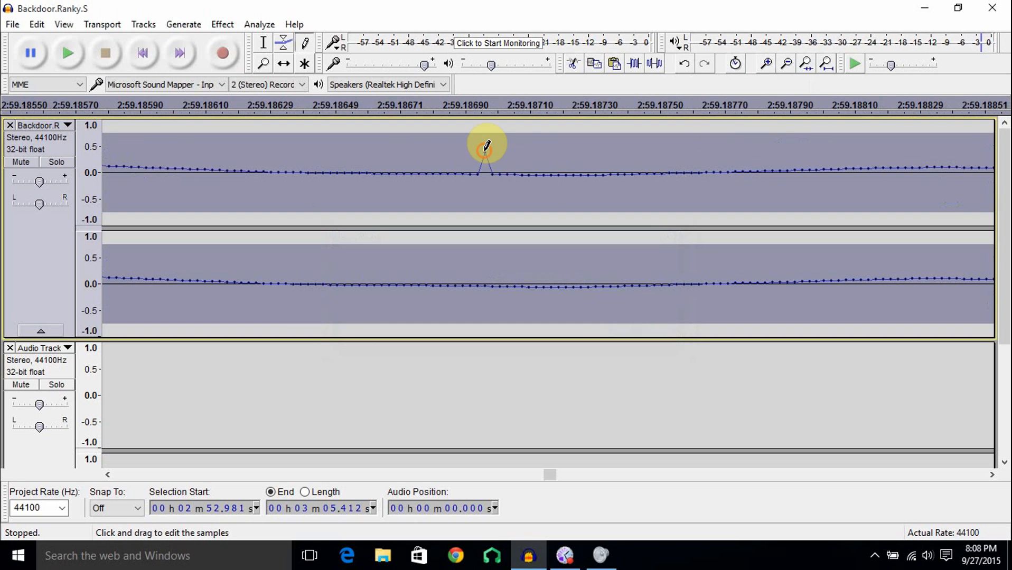
left_click(528, 151)
left_click(544, 195)
left_click(587, 155)
left_click(610, 206)
left_click(654, 144)
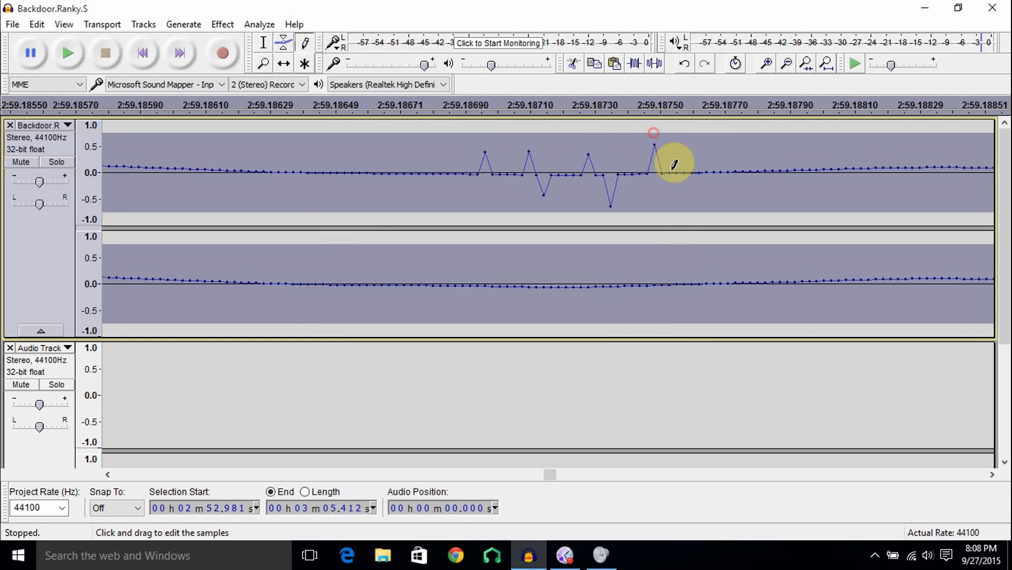
left_click(676, 191)
left_click(714, 163)
left_click(727, 197)
left_click(764, 152)
left_click(780, 199)
left_click(809, 152)
left_click(816, 154)
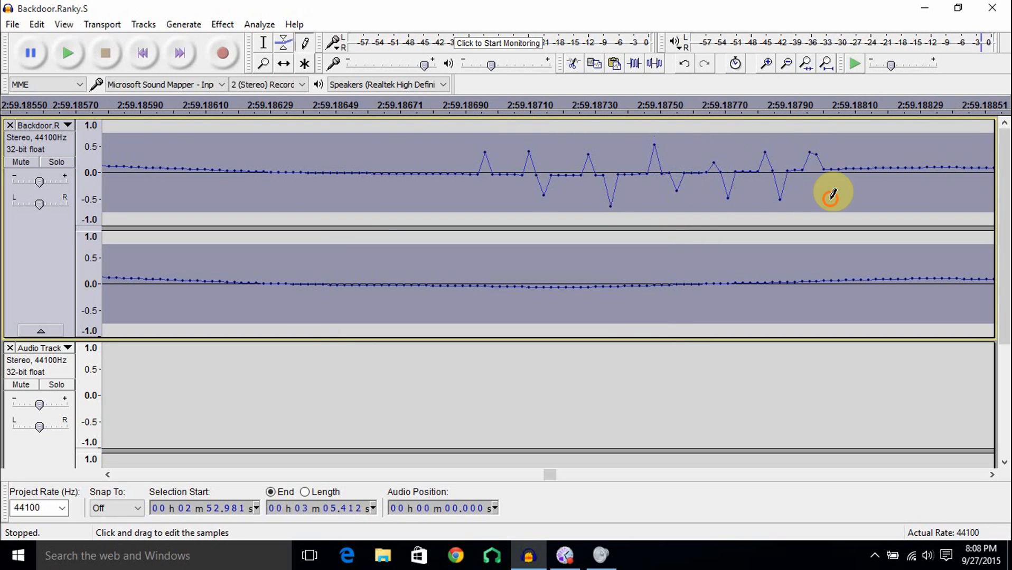
left_click(831, 196)
Examine the music waveform at wider scales, magnifying and reducing the area around 2:58 with the Zoom tool
left_click(784, 65)
left_click(784, 66)
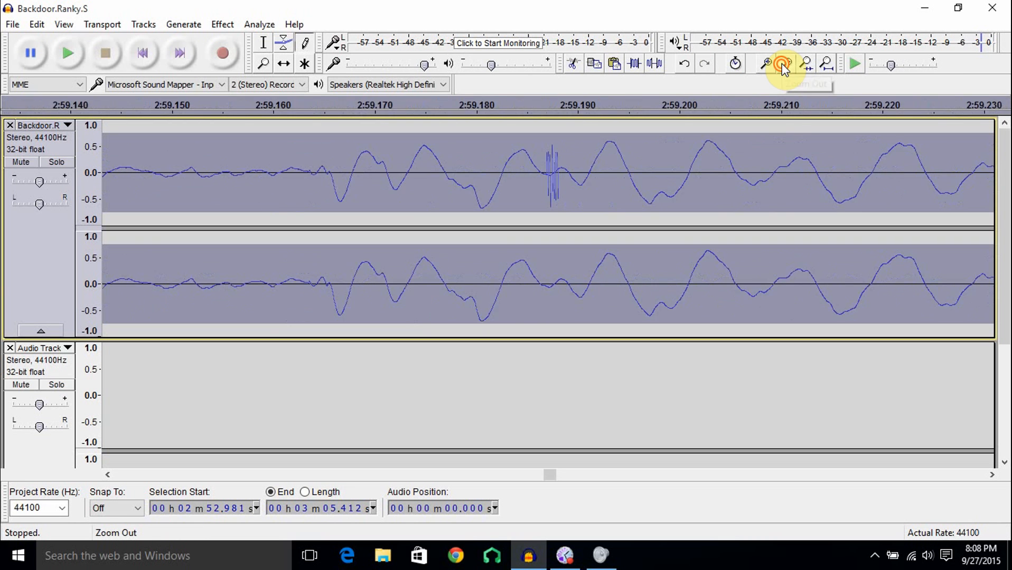
left_click(784, 65)
left_click(784, 66)
left_click(784, 66)
left_click(784, 65)
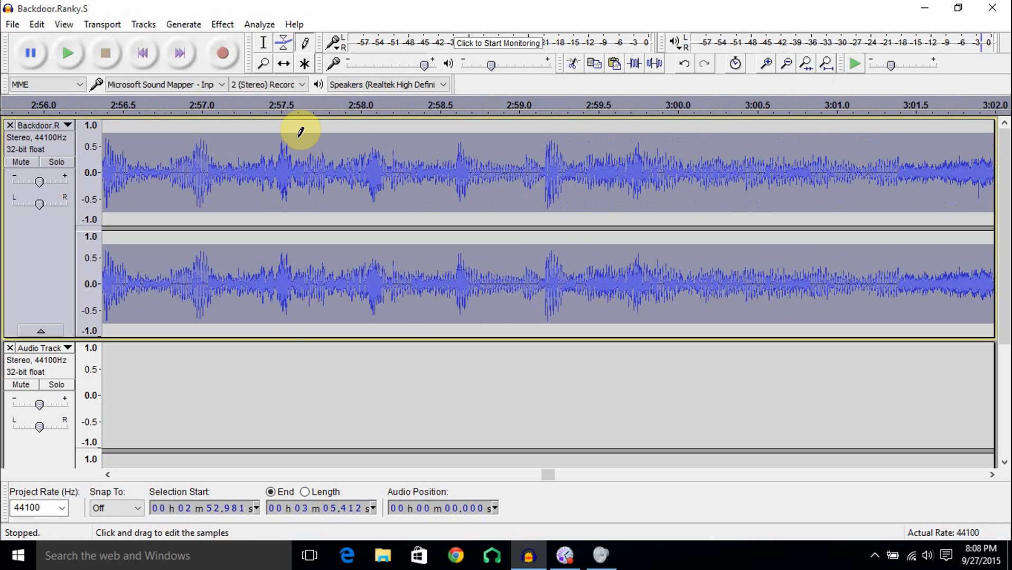
left_click(262, 64)
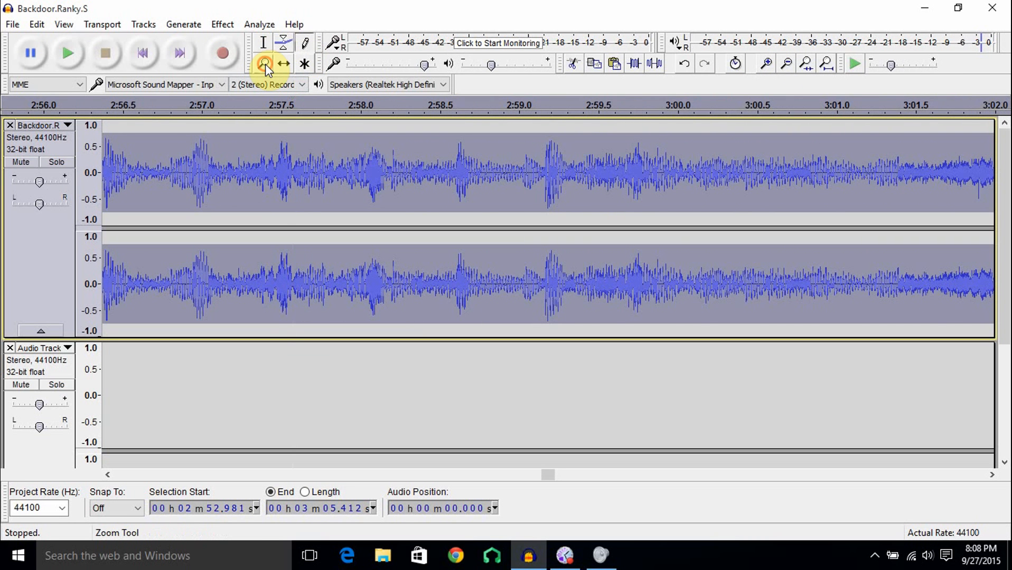
left_click(369, 145)
left_click(372, 146)
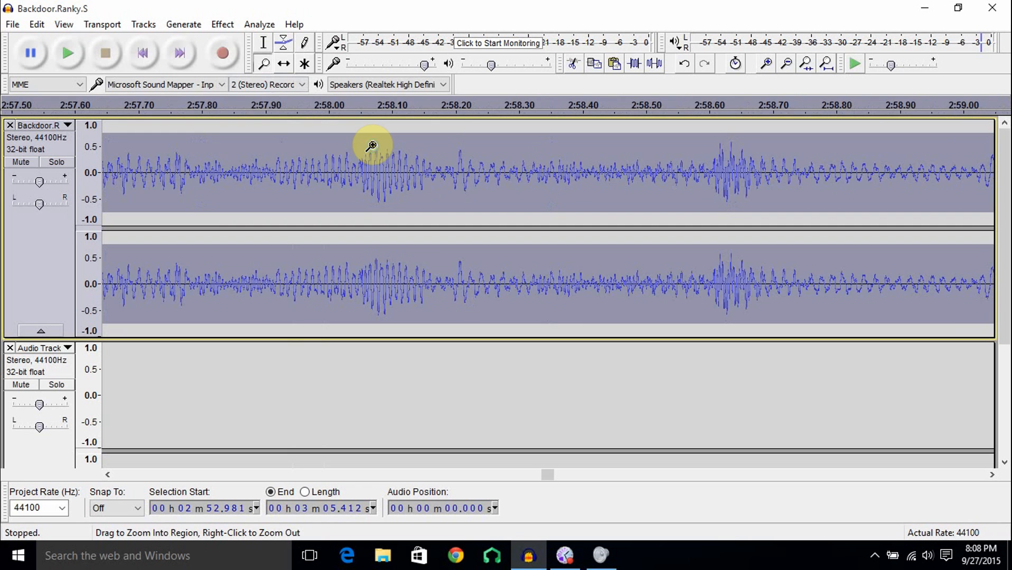
right_click(369, 148)
right_click(368, 149)
right_click(364, 149)
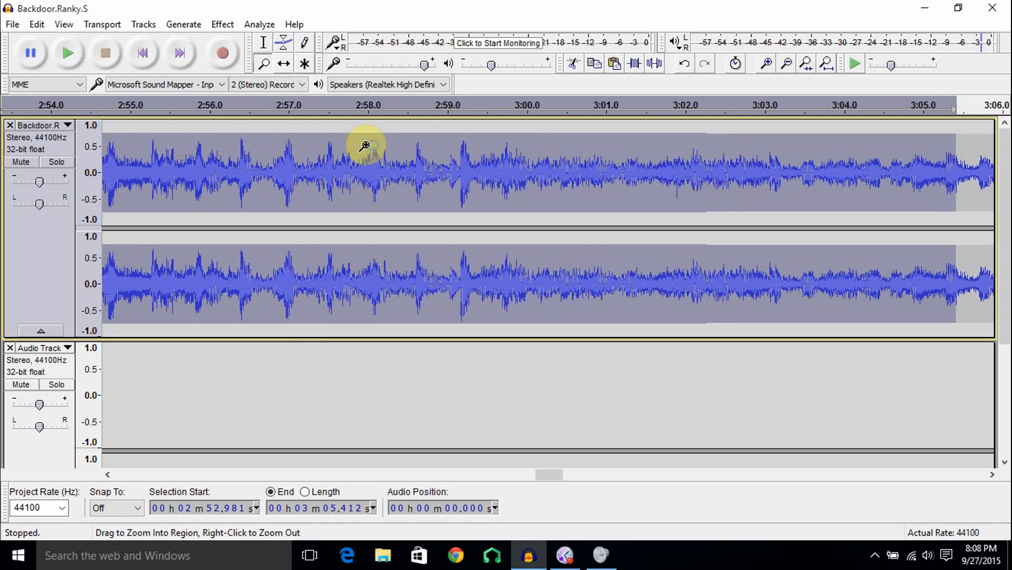
Shift the music track about 3.6 seconds earlier with the Time Shift tool
left_click(285, 64)
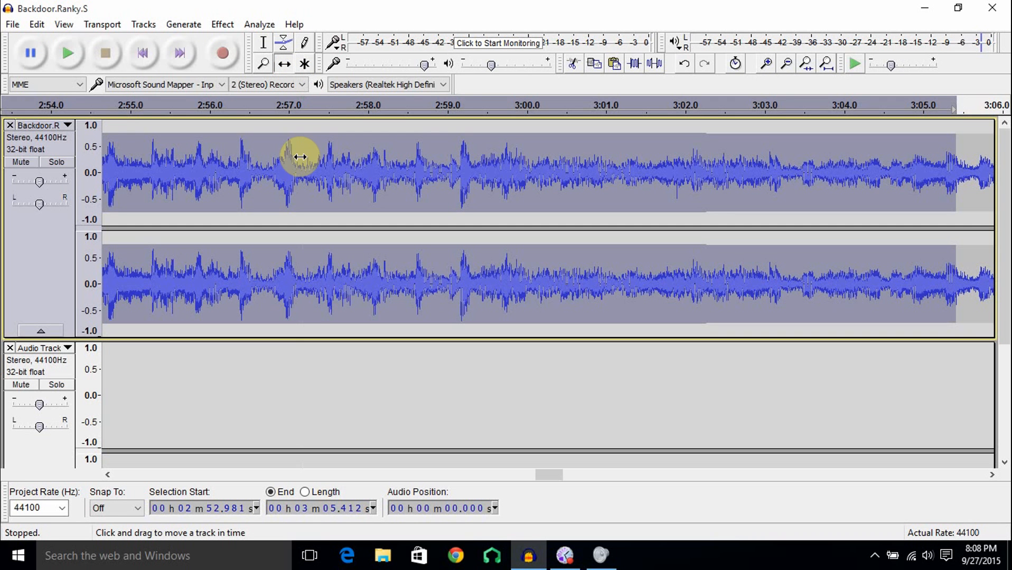
left_click_drag(300, 159, 95, 158)
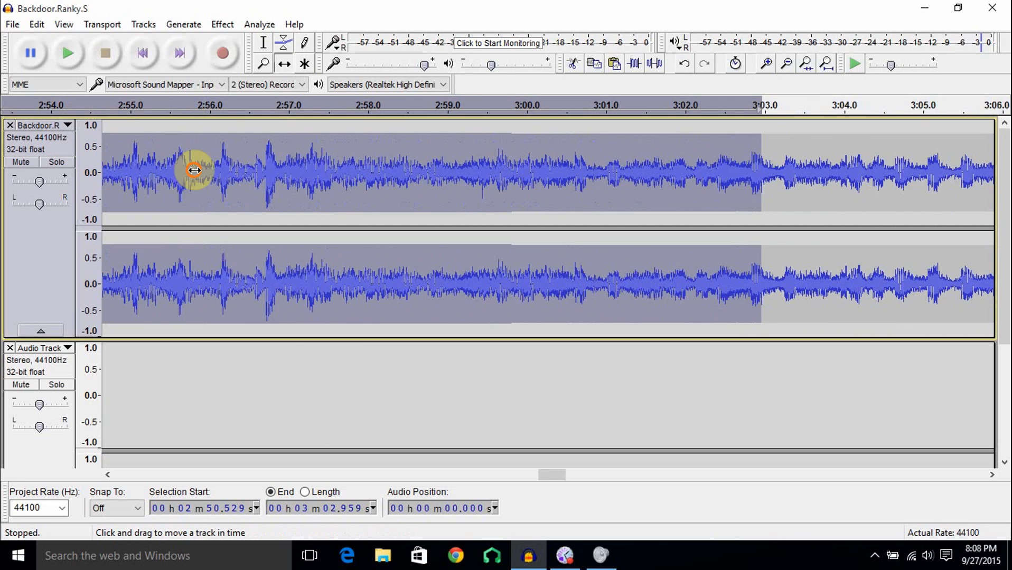
left_click_drag(194, 167, 95, 161)
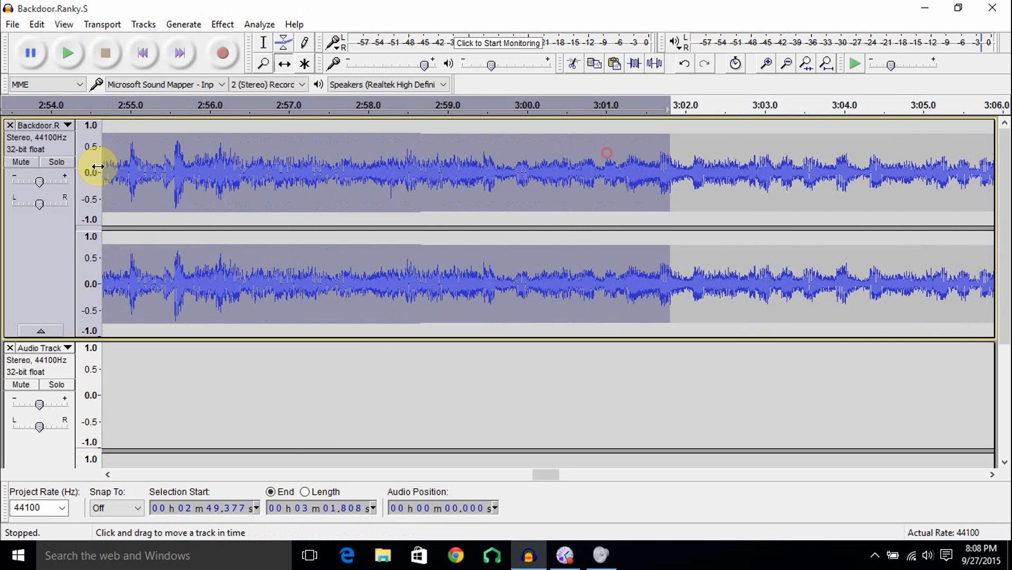
Activate the Multi-Tool and select a short section of the music track from about 2:53.444 to 2:53.495
left_click(305, 65)
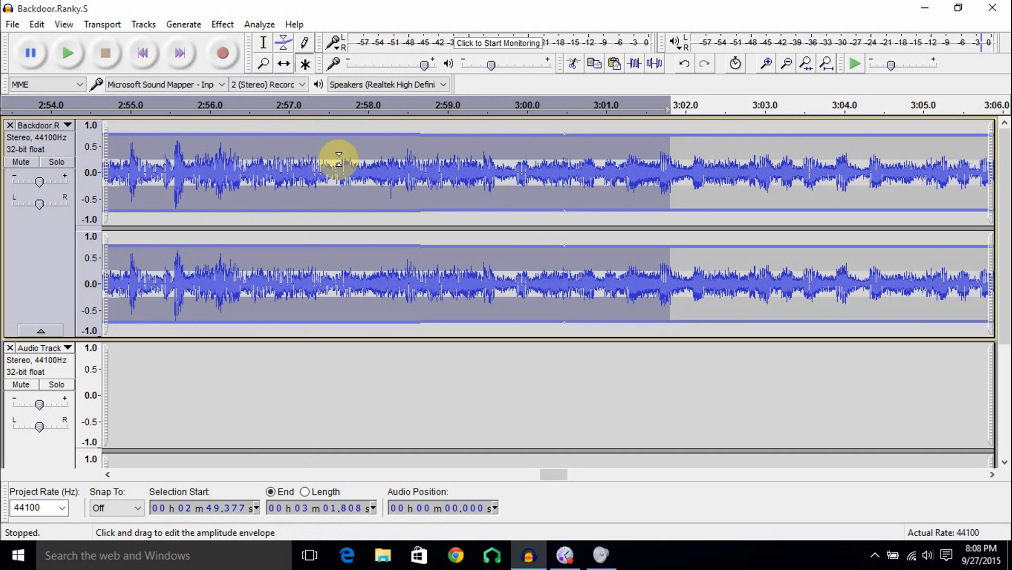
scroll(353, 165, "down", 2)
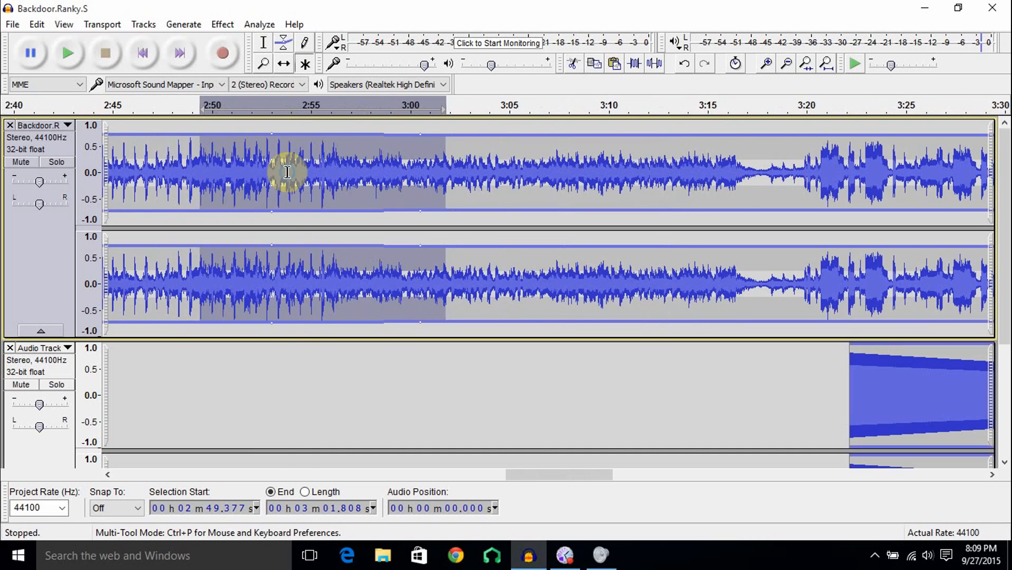
scroll(288, 172, "up", 6)
left_click_drag(307, 170, 508, 123)
left_click_drag(384, 165, 220, 175)
left_click_drag(219, 174, 303, 157)
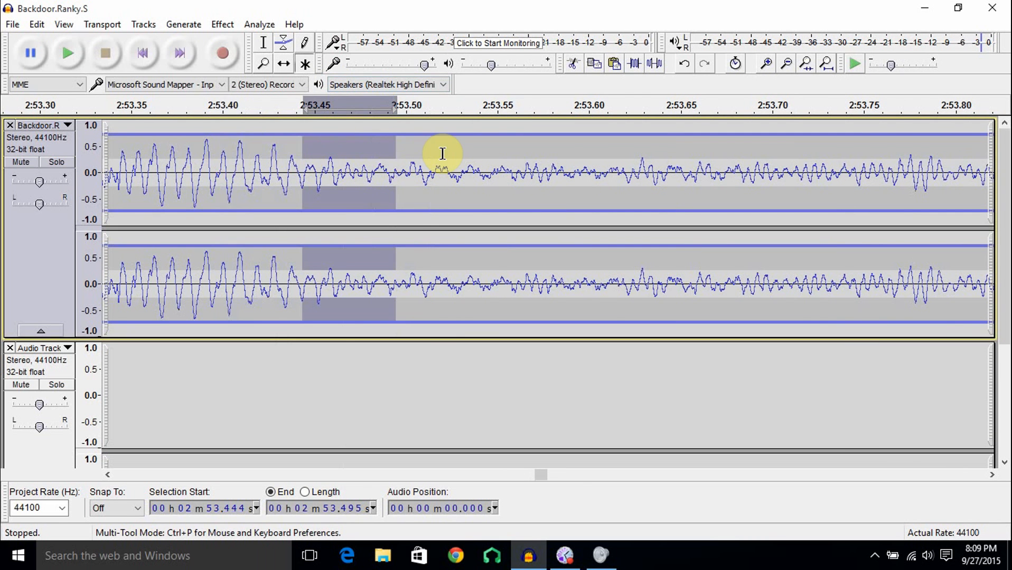
Lower the music track's envelope to about 0.5 from about 2:53.7 onward, and return to the Selection tool
scroll(402, 152, "down", 2)
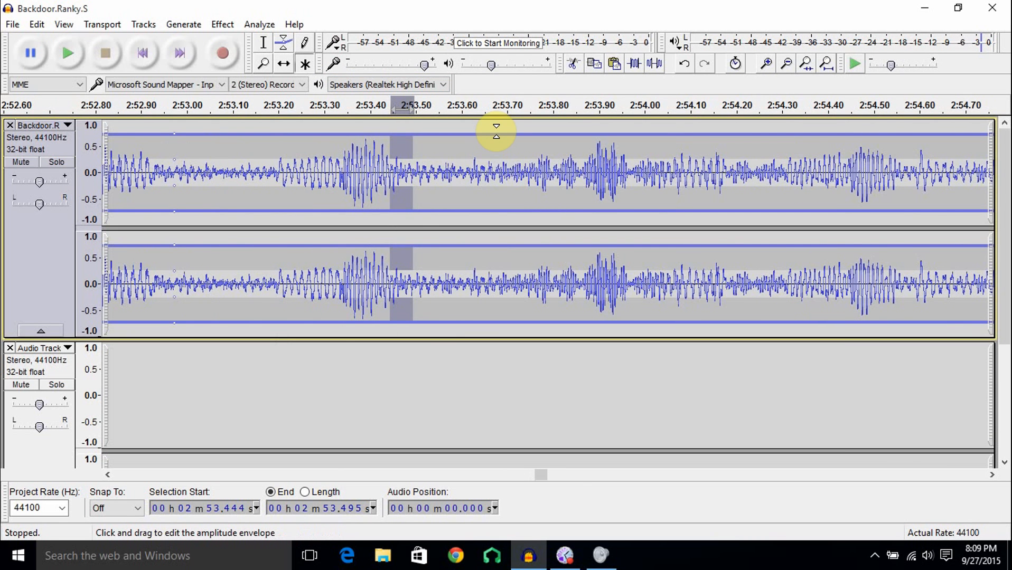
mouse_move(496, 133)
left_mouse_down()
mouse_move(495, 181)
mouse_move(500, 143)
left_mouse_up()
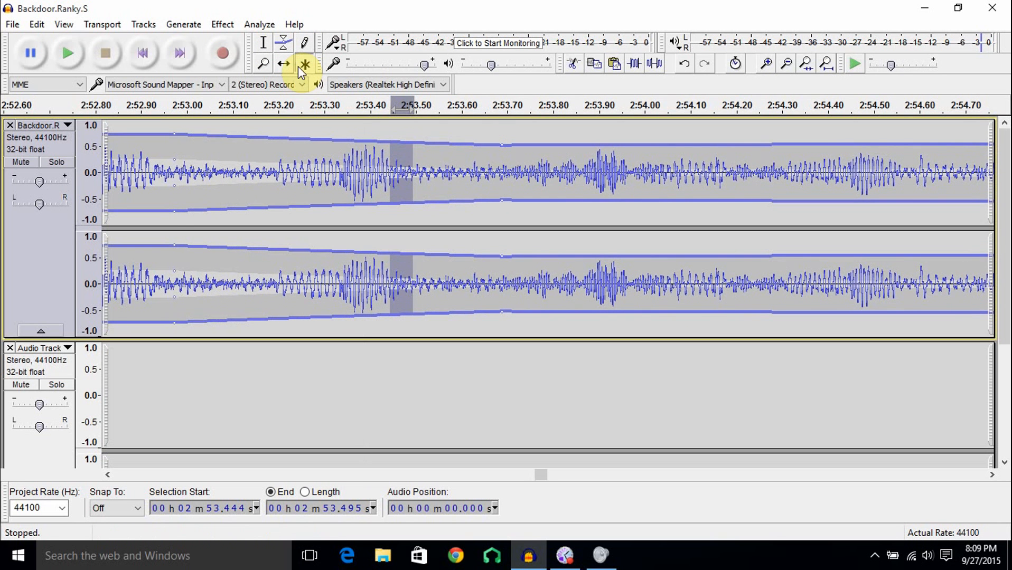
left_click(267, 45)
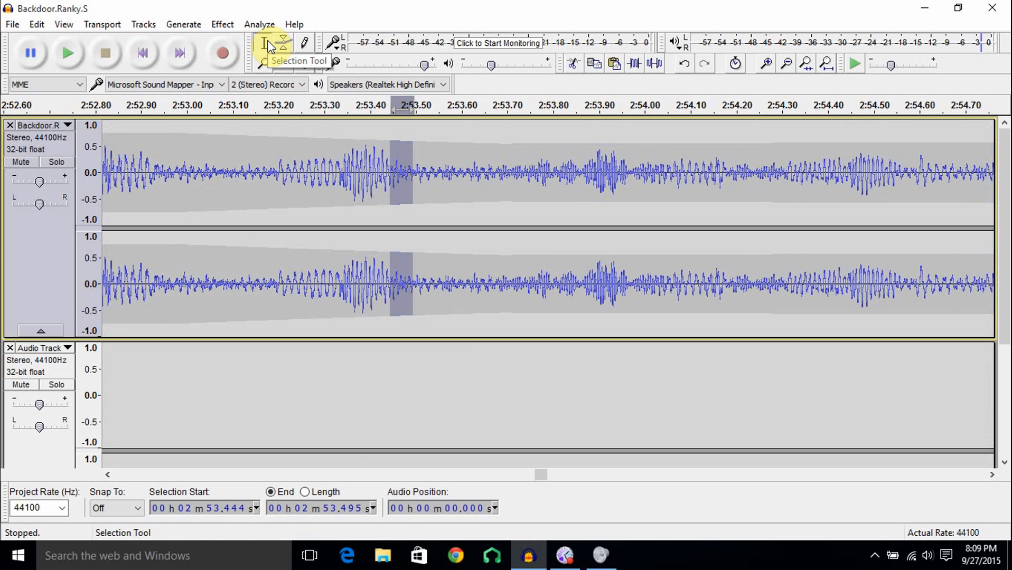